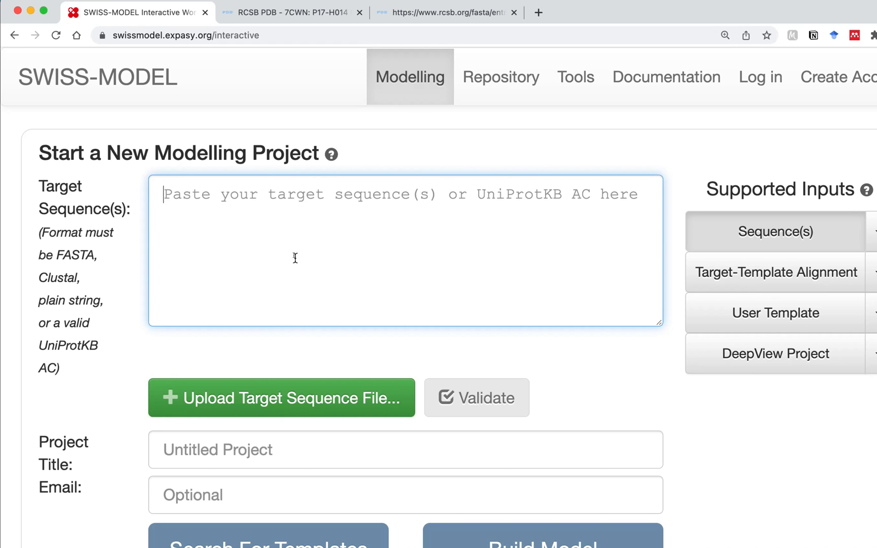
# Bring up the RCSB PDB entry page for 7CWN, the P17-H014 Fab–spike structure
pyautogui.scroll(-1, 293, 279)
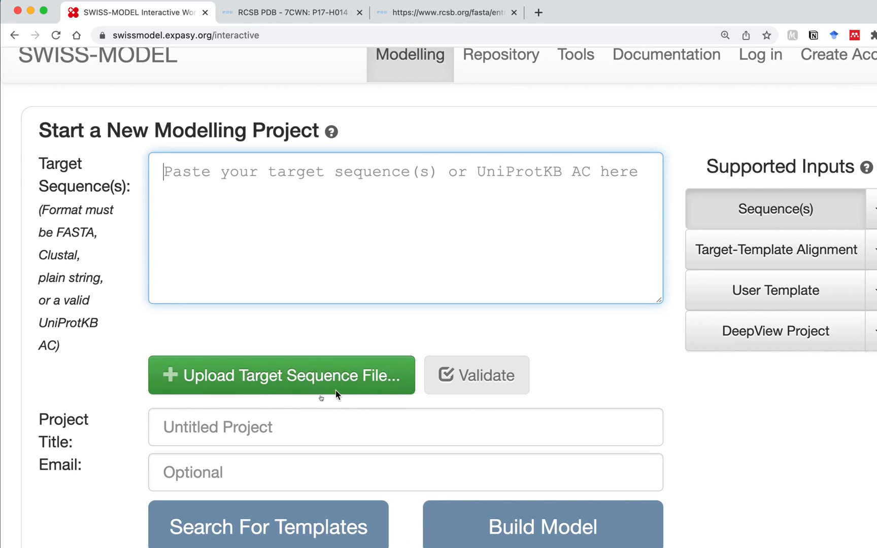
pyautogui.scroll(-1, 323, 429)
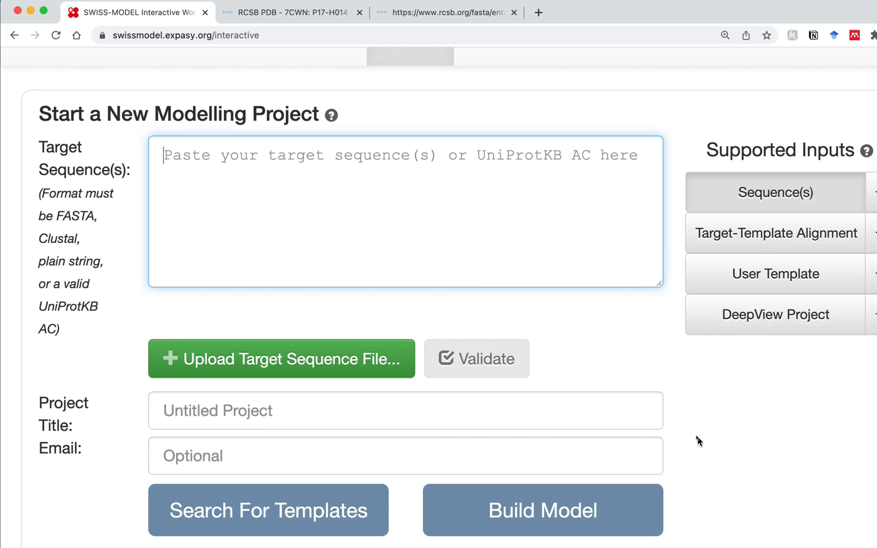
pyautogui.scroll(2, 700, 442)
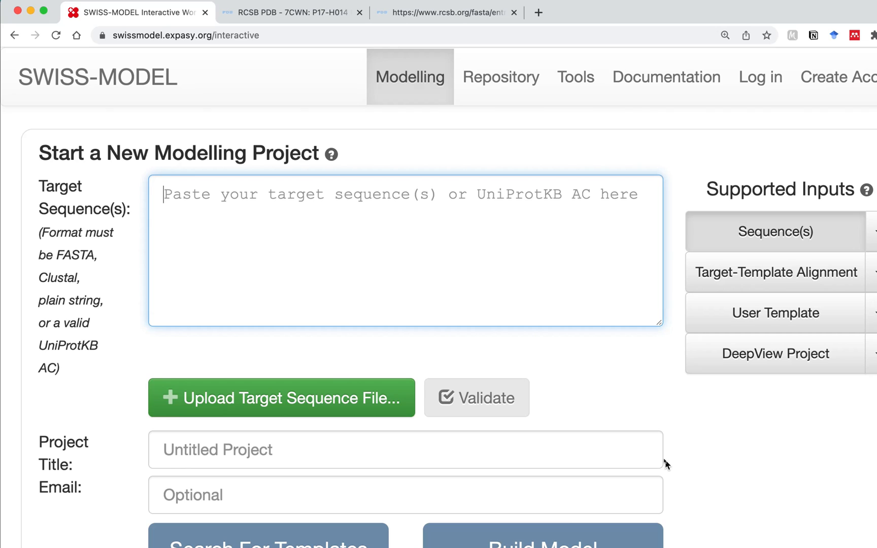
pyautogui.click(671, 443)
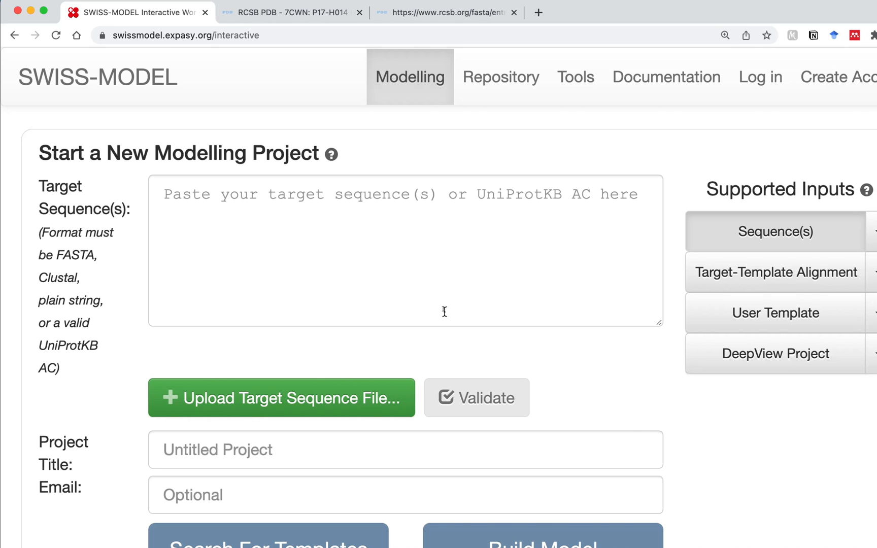
pyautogui.click(320, 19)
pyautogui.click(78, 237)
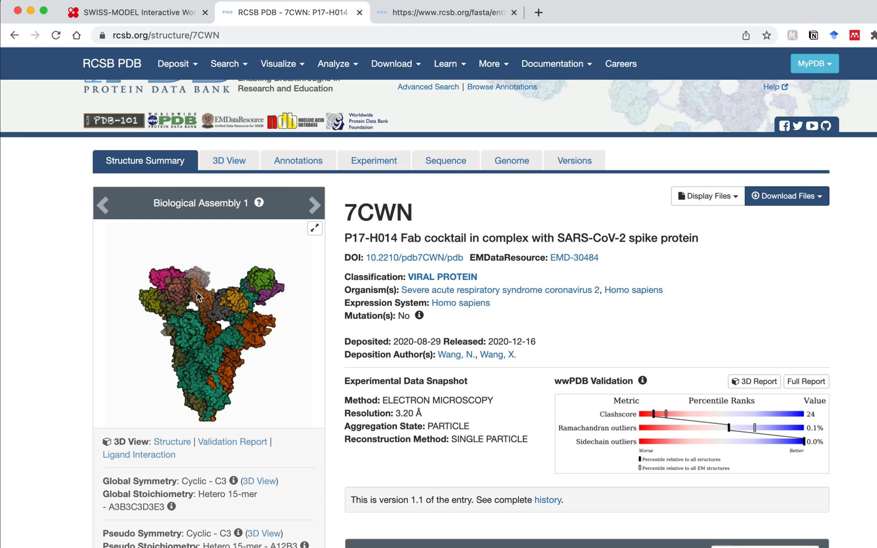
# Expand the Display Files list showing FASTA Sequence, PDB and mmCIF formats
pyautogui.moveTo(350, 214); pyautogui.dragTo(422, 218)
pyautogui.click(423, 217)
pyautogui.click(732, 197)
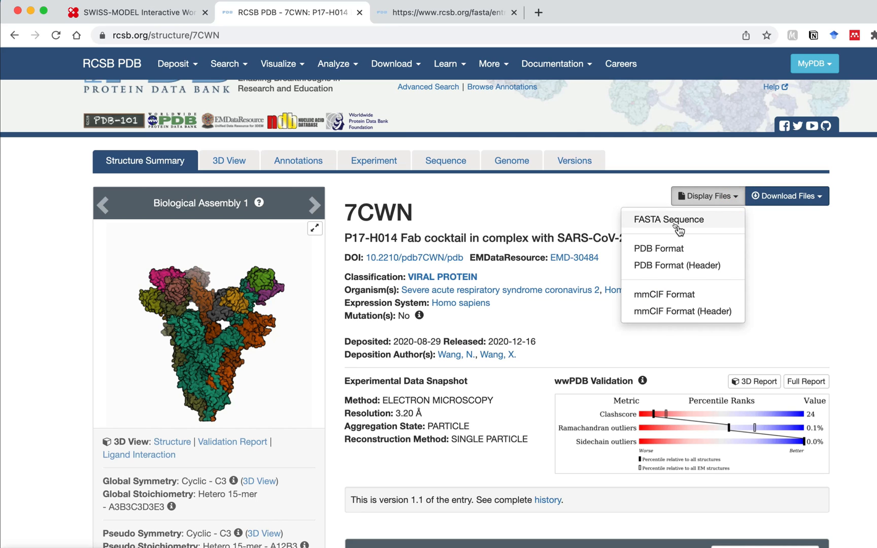
# Show the 7CWN FASTA sequences at 150% zoom, review the Fab chains, then bring up omicron.txt
pyautogui.click(425, 20)
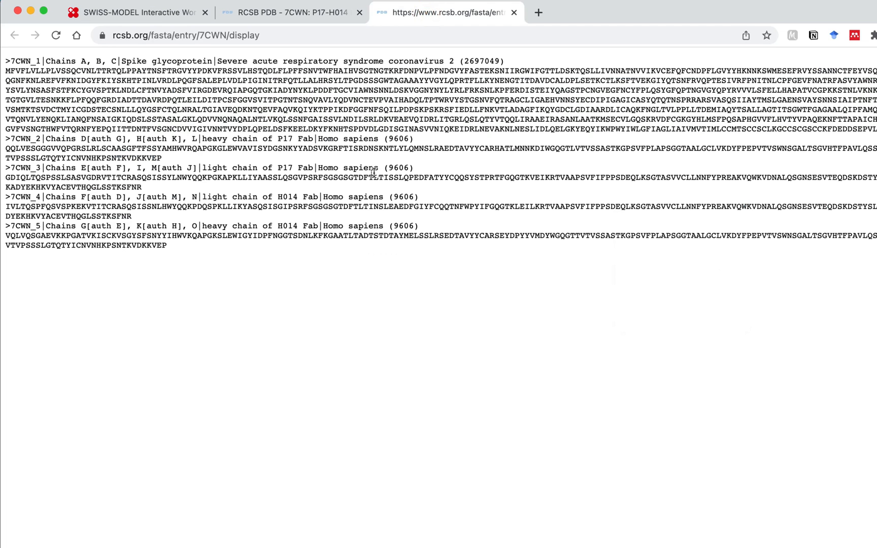
pyautogui.press('super+equal')
pyautogui.press('super+equal')
pyautogui.press('super+equal')
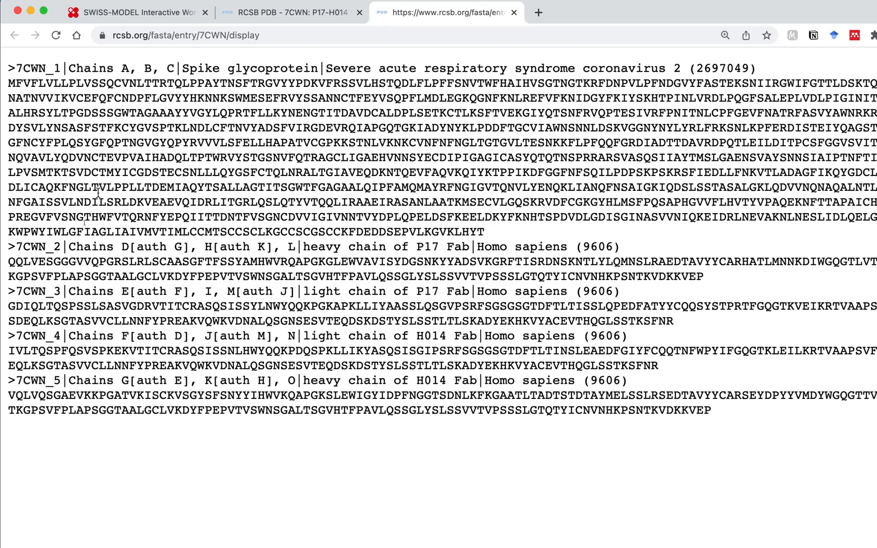
pyautogui.moveTo(12, 247); pyautogui.dragTo(589, 424)
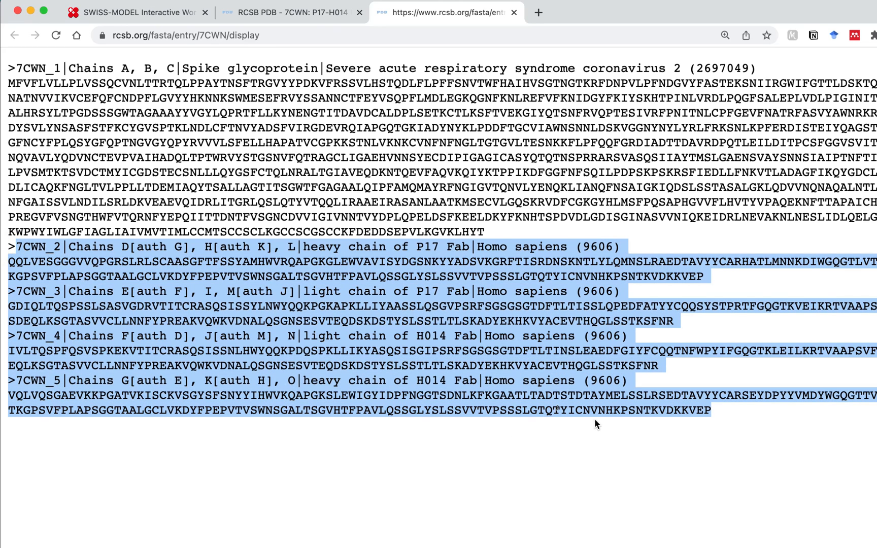
pyautogui.click(50, 264)
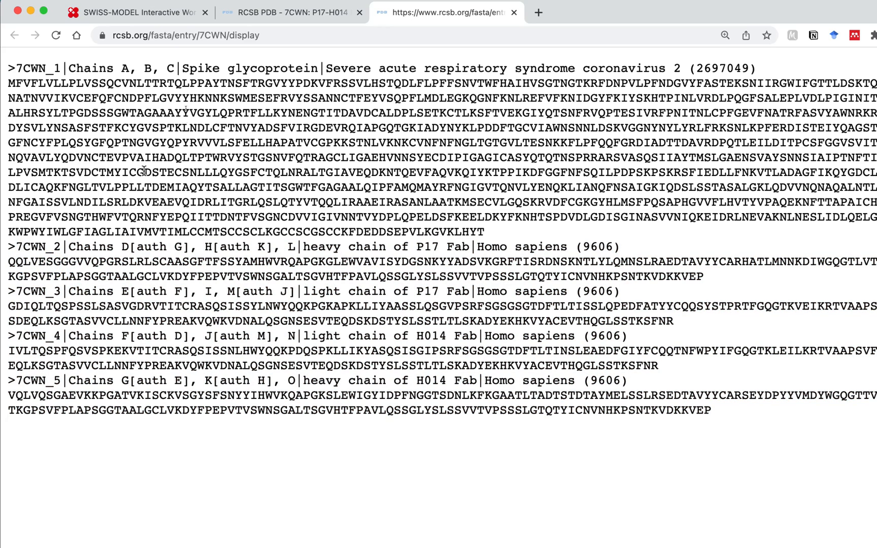
pyautogui.press('super+Tab')
pyautogui.press('super+Tab')
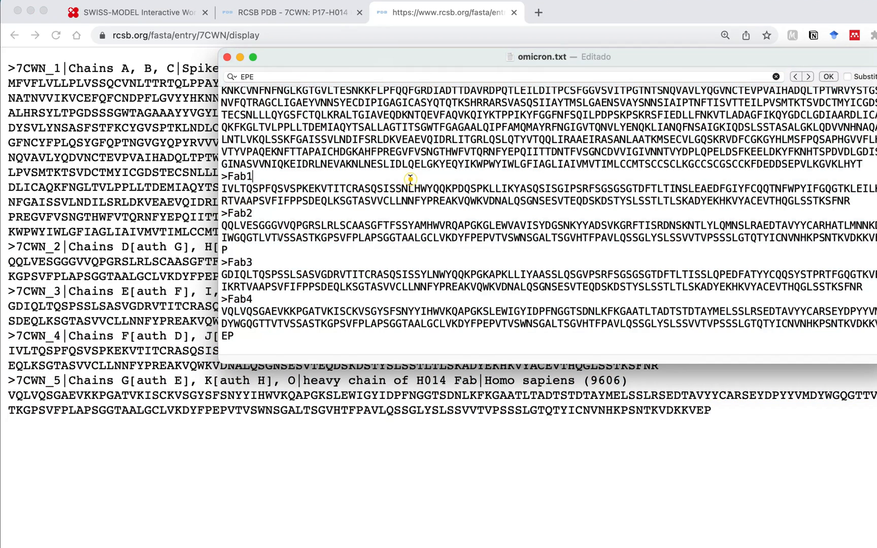
# Review the Fab1–Fab4 and omicron spike sequences in omicron.txt
pyautogui.moveTo(225, 176); pyautogui.dragTo(283, 365)
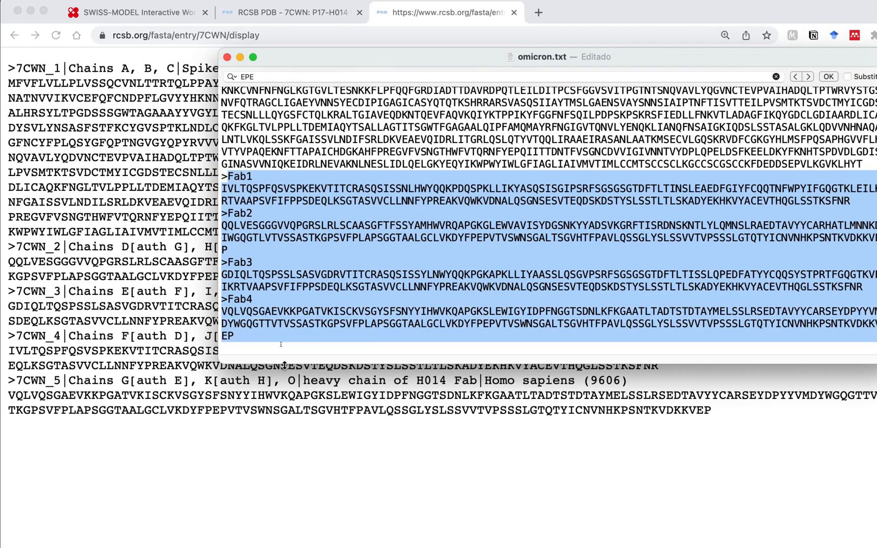
pyautogui.scroll(3, 251, 115)
pyautogui.tripleClick(249, 104)
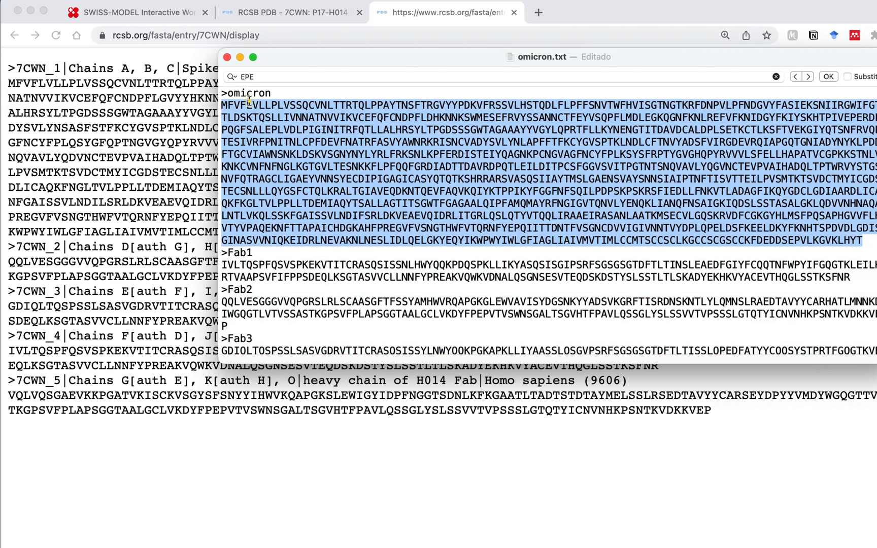
pyautogui.doubleClick(249, 93)
pyautogui.click(350, 174)
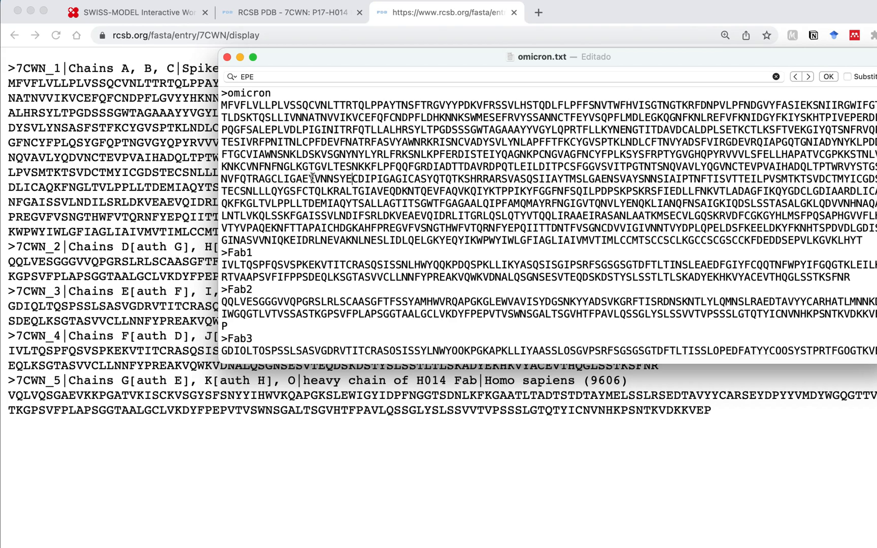
# Search omicron.txt for the EPE stretch
pyautogui.press('super+f')
pyautogui.write('EPE')
pyautogui.click(750, 118)
# Select and copy all of omicron.txt, then return to the SWISS-MODEL form
pyautogui.press('super+a')
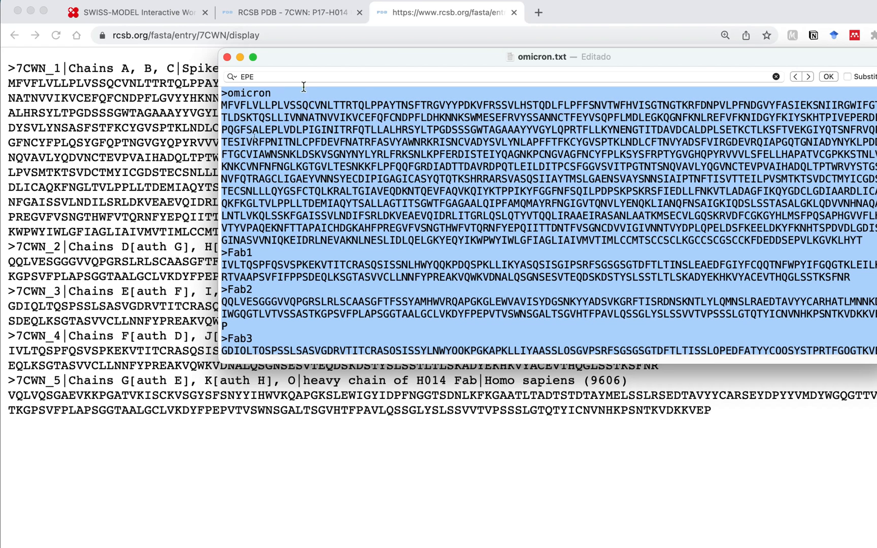
pyautogui.scroll(-5, 282, 345)
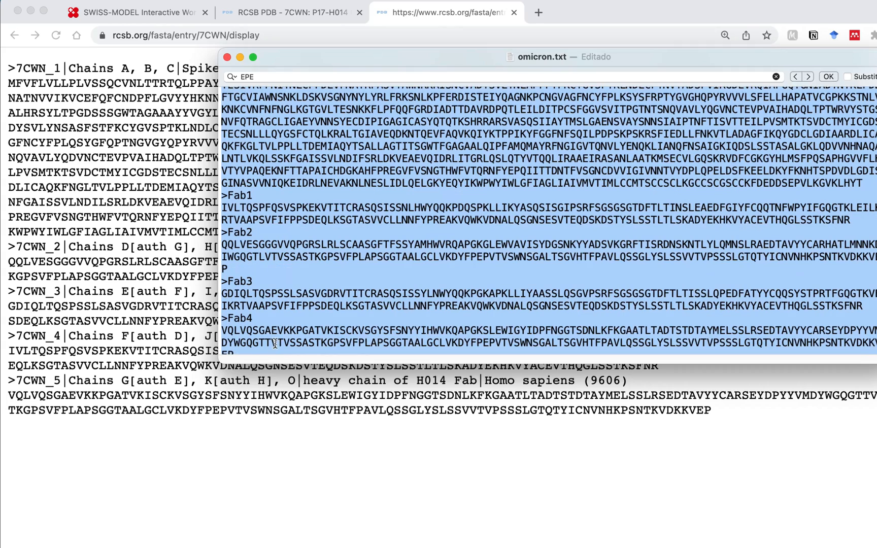
pyautogui.click(155, 18)
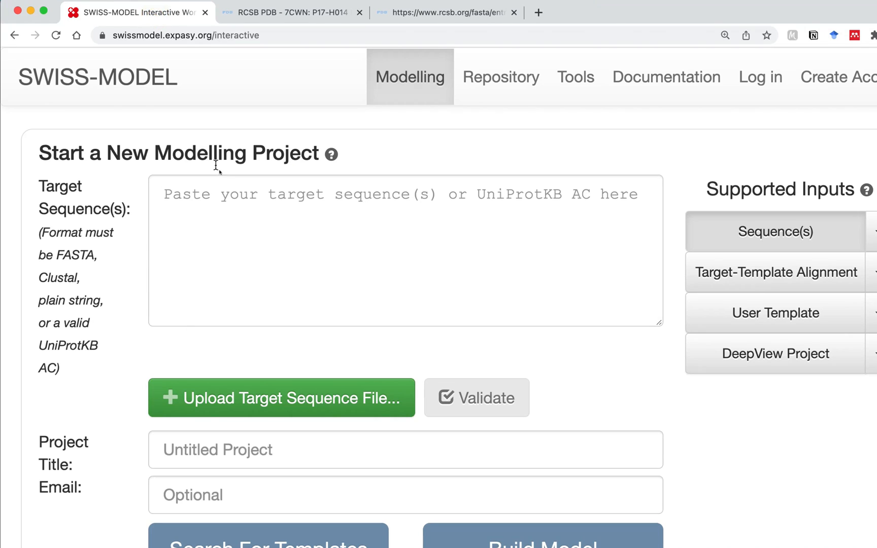
# Paste the omicron spike and Fab1–Fab4 sequences into Target Sequence(s)
pyautogui.click(228, 203)
pyautogui.press('super+v')
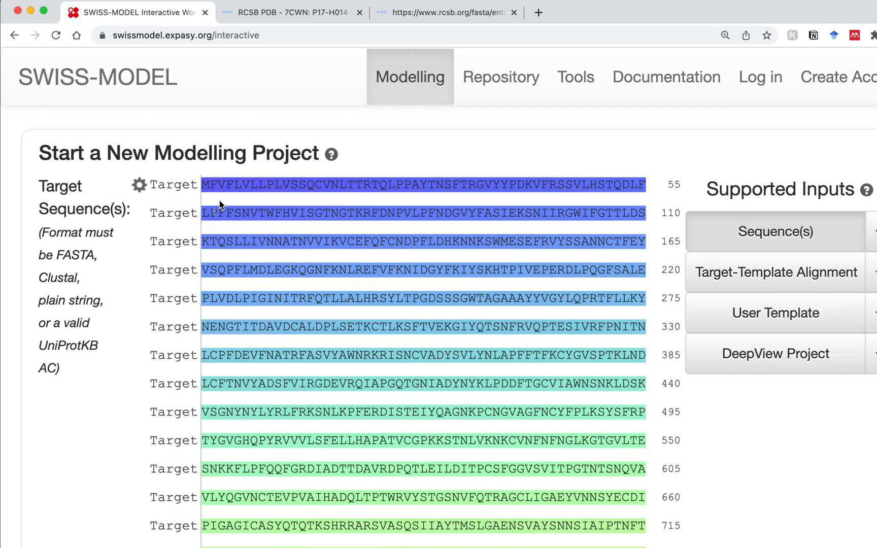
pyautogui.scroll(-5, 300, 273)
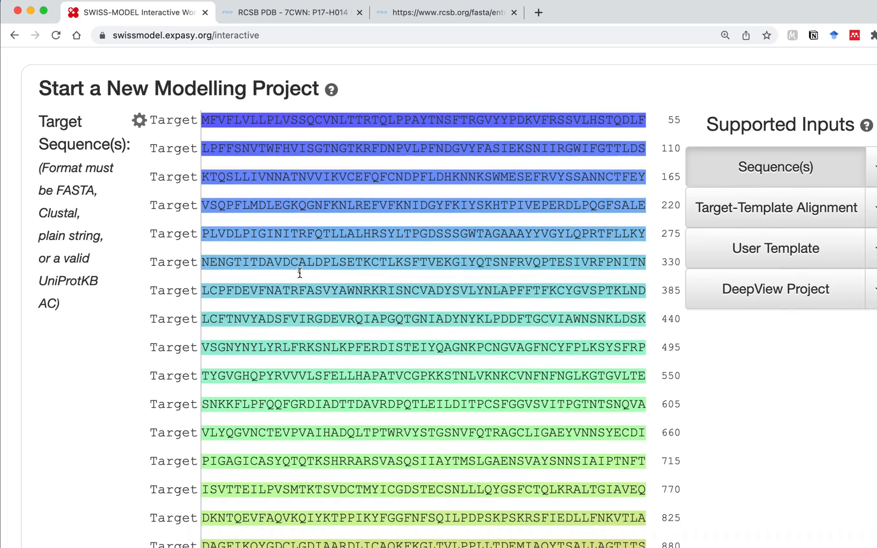
pyautogui.scroll(-12, 309, 274)
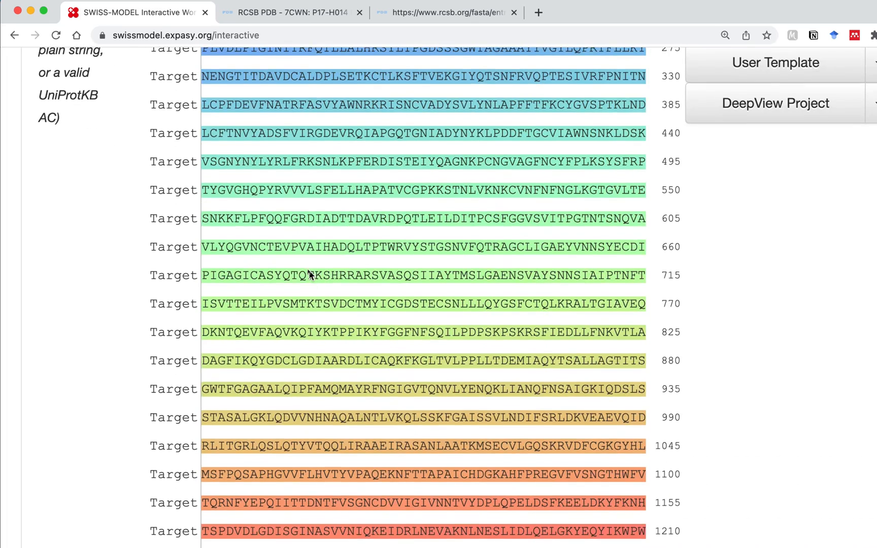
pyautogui.scroll(-10, 309, 274)
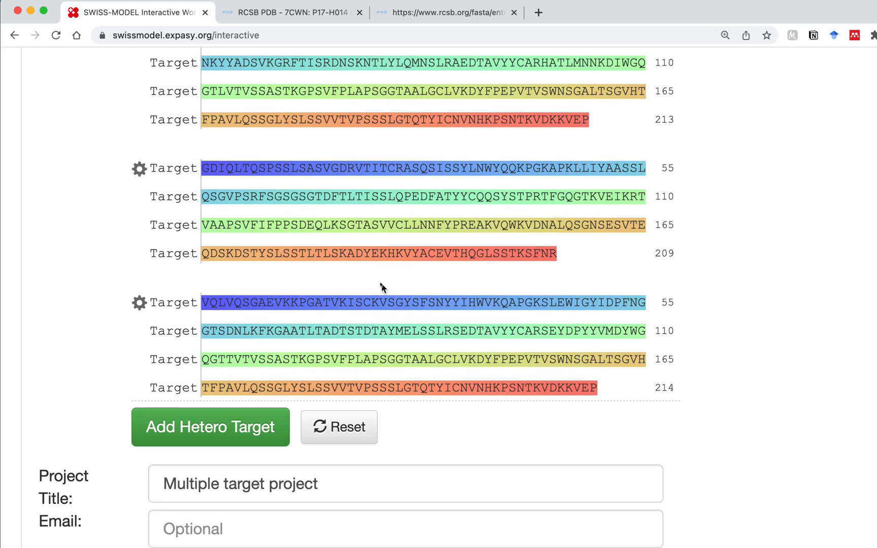
pyautogui.scroll(-4, 432, 269)
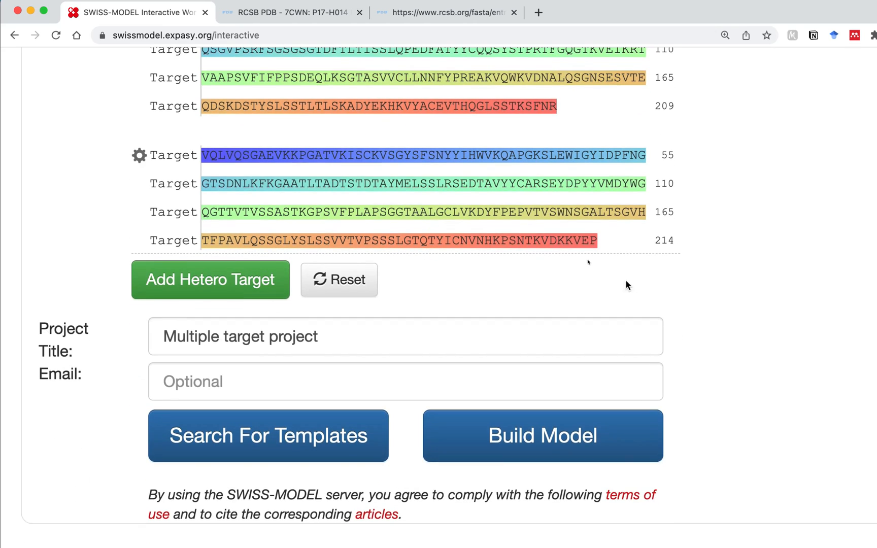
# Set the project title to 'Ômicron'
pyautogui.tripleClick(353, 339)
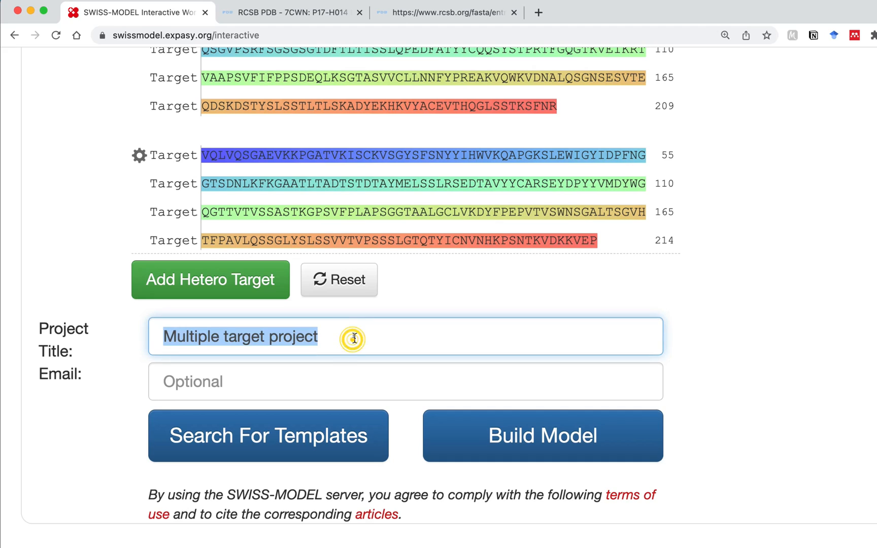
pyautogui.write('Ömicr')
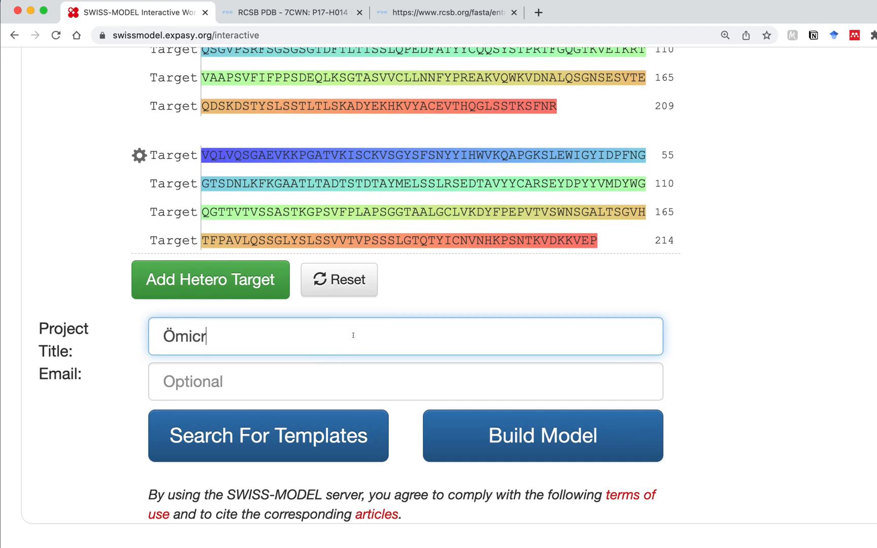
pyautogui.press('super+a')
pyautogui.write('Ômicron')
# Enter the contact e-mail address and start the template search
pyautogui.click(441, 361)
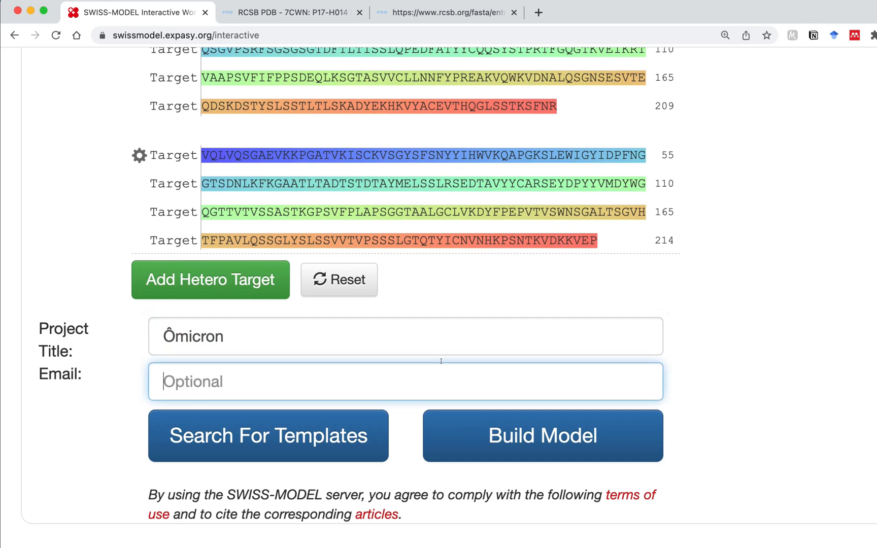
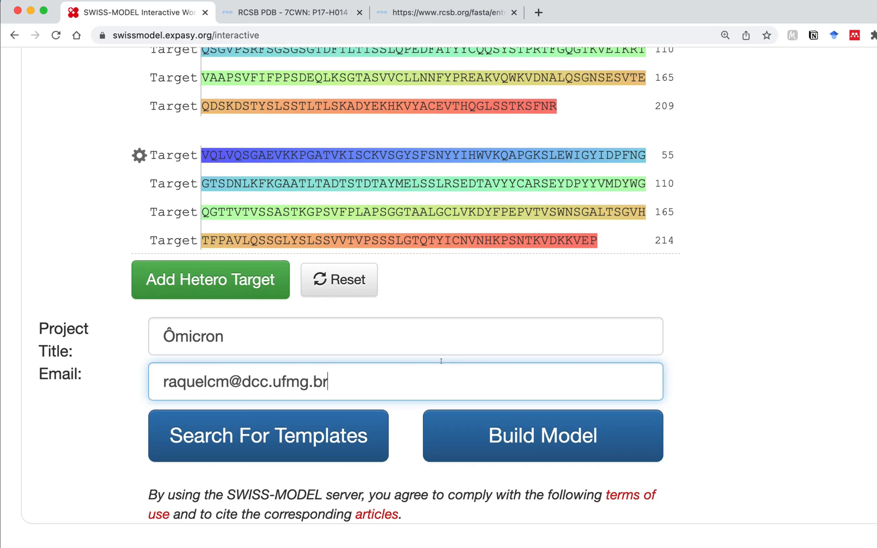
pyautogui.scroll(-2, 680, 379)
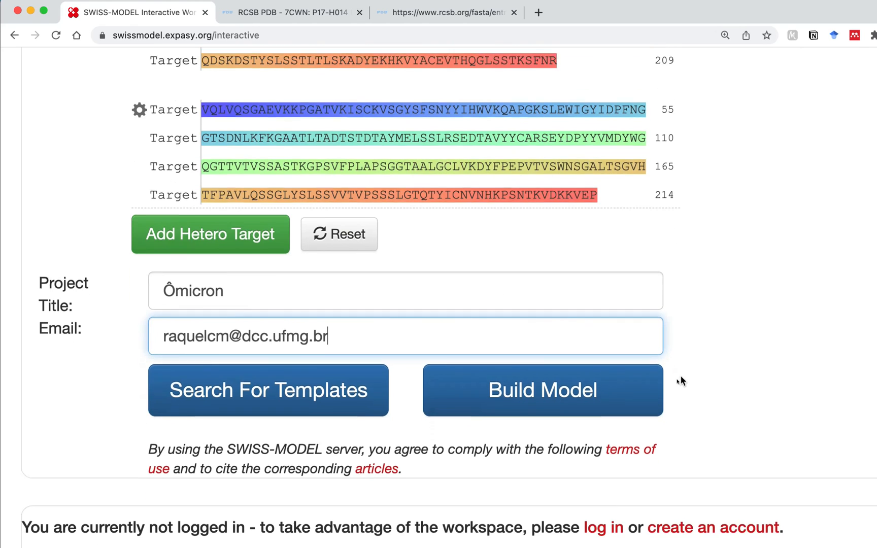
pyautogui.click(243, 388)
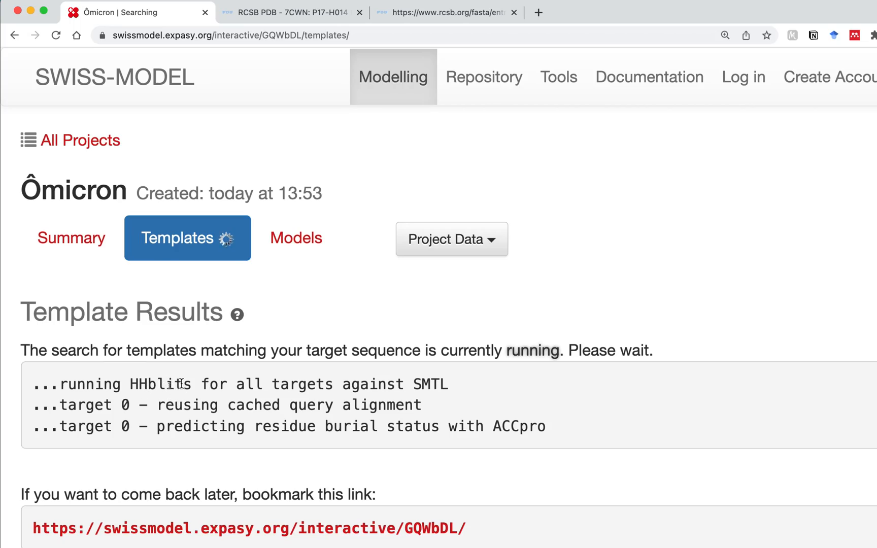
# Scroll through the Ômicron target sequences back toward the Template Results table
pyautogui.scroll(-15, 186, 387)
pyautogui.scroll(-15, 385, 438)
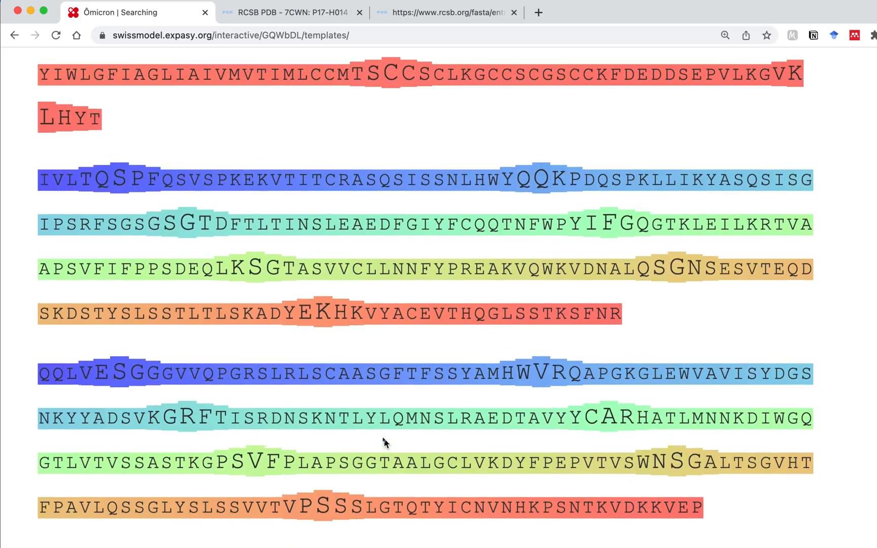
pyautogui.scroll(-10, 384, 439)
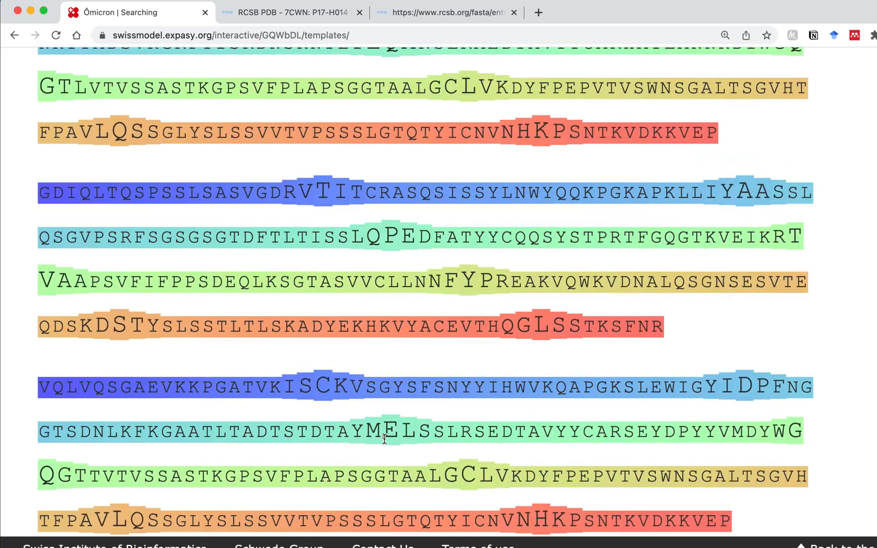
pyautogui.scroll(20, 384, 437)
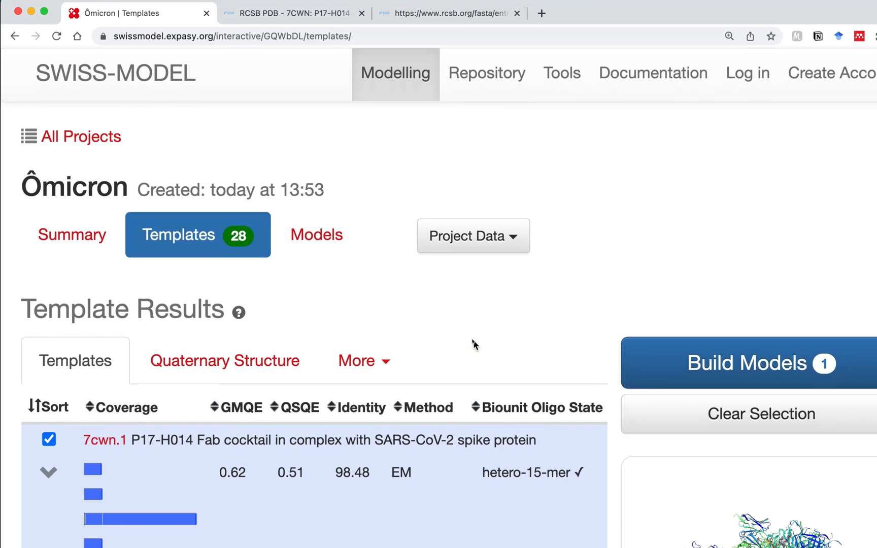
pyautogui.scroll(-2, 472, 344)
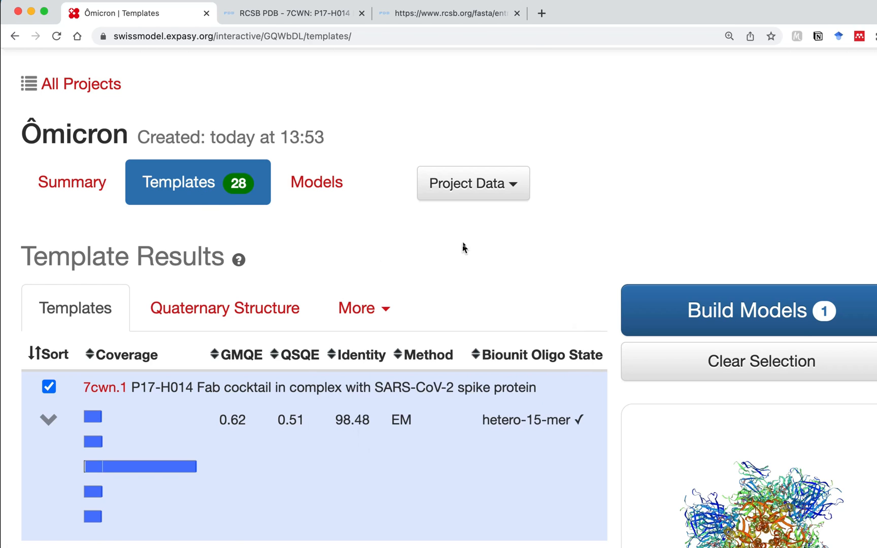
pyautogui.scroll(-1, 613, 324)
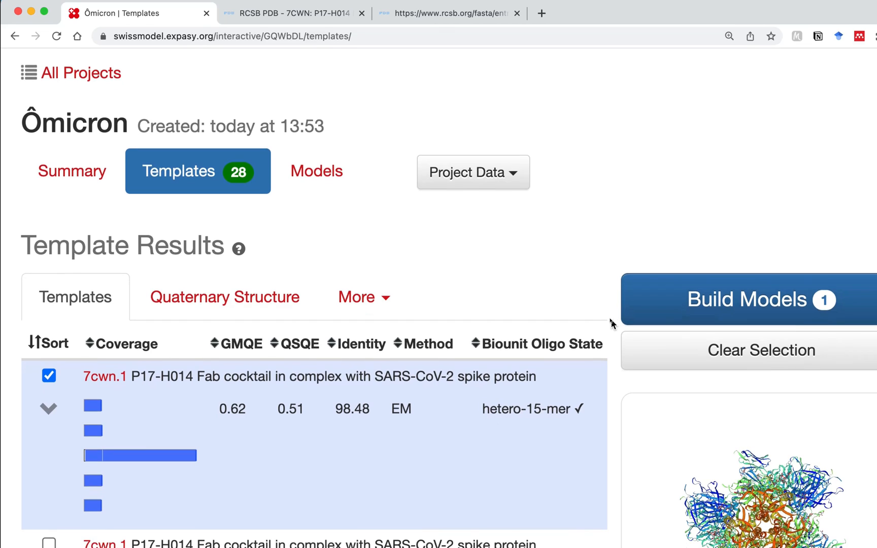
pyautogui.click(373, 298)
pyautogui.click(229, 129)
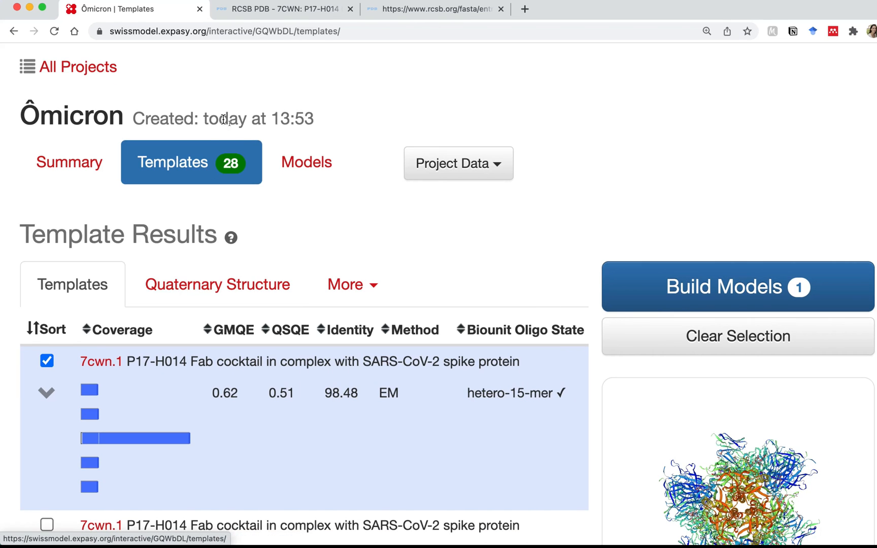
pyautogui.scroll(-2, 574, 303)
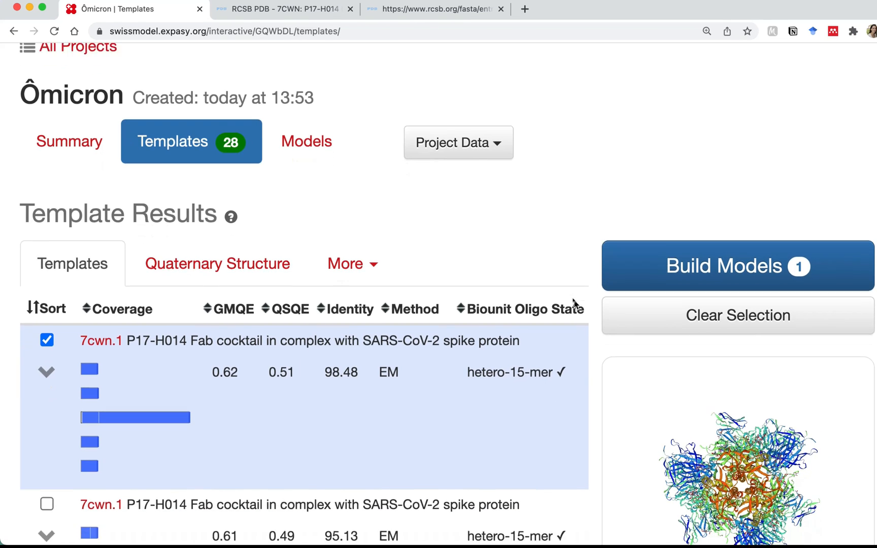
pyautogui.scroll(-6, 574, 302)
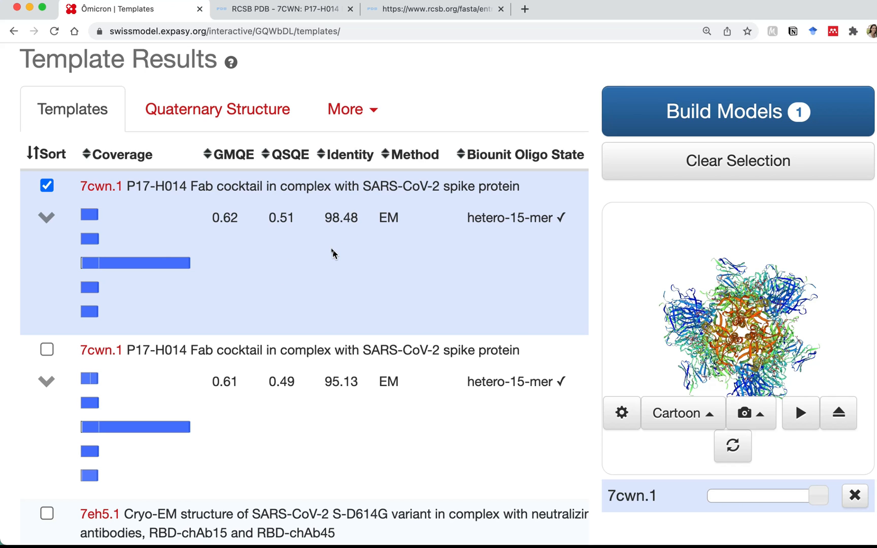
pyautogui.scroll(-20, 333, 254)
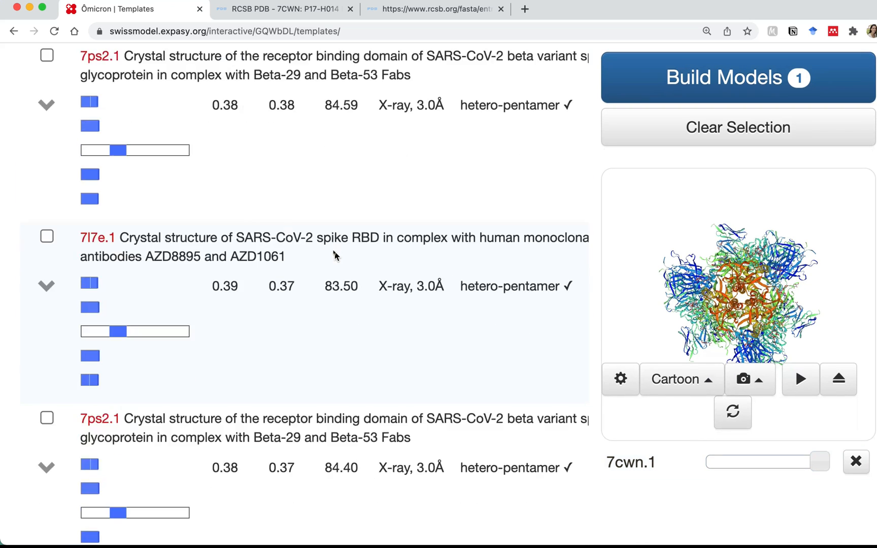
pyautogui.scroll(20, 334, 255)
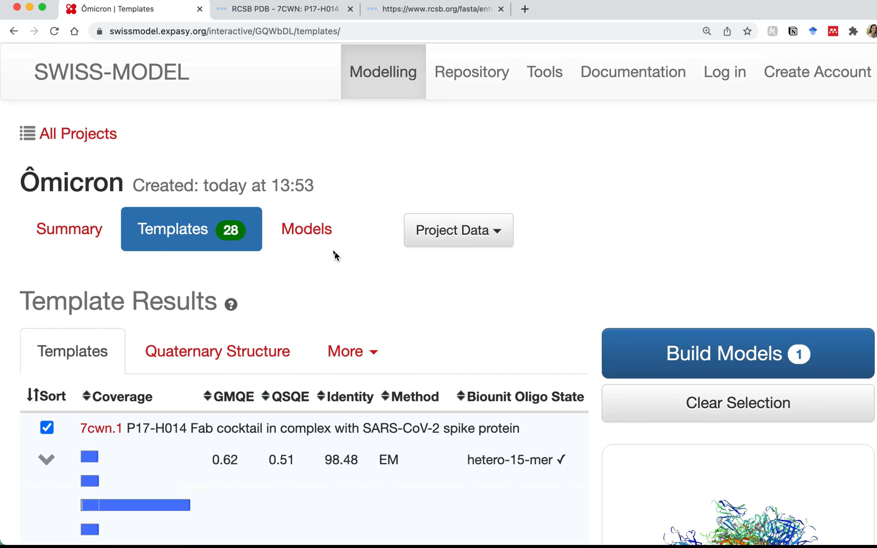
pyautogui.scroll(-2, 331, 251)
pyautogui.scroll(-5, 331, 251)
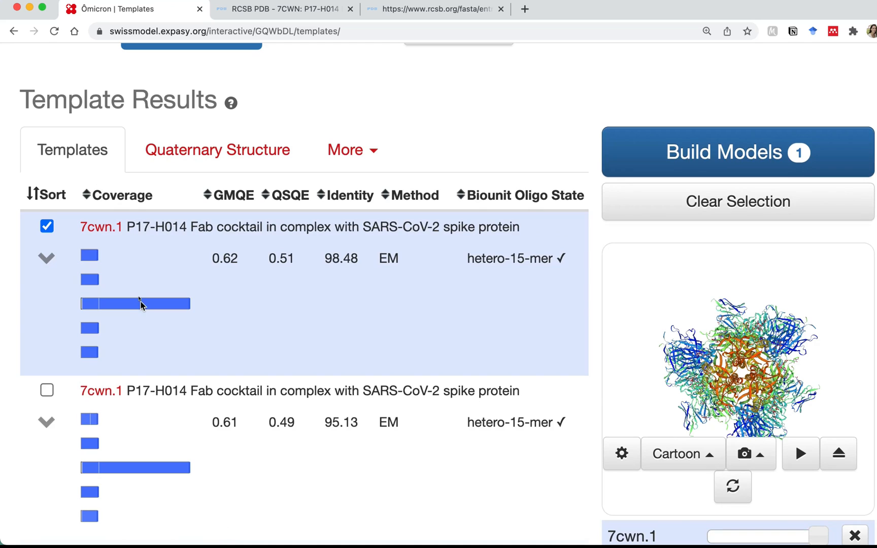
pyautogui.scroll(-2, 140, 310)
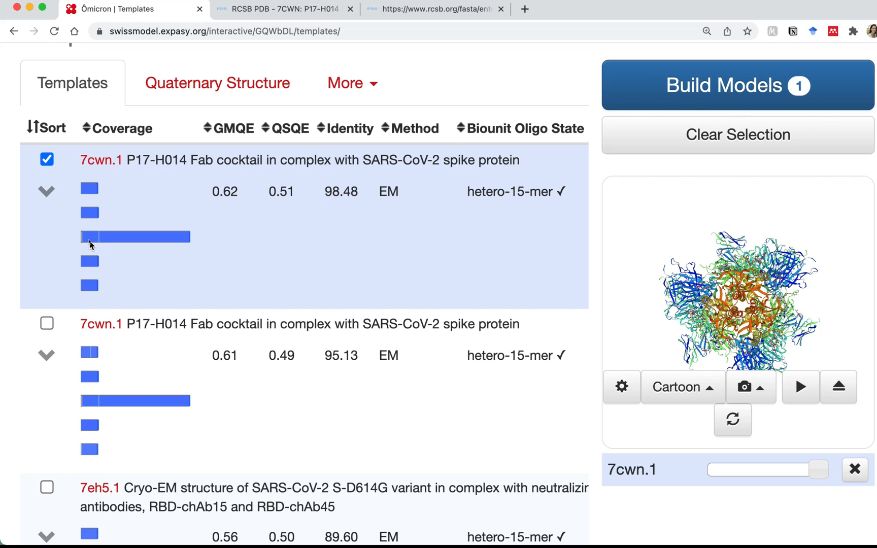
pyautogui.moveTo(98, 244)
pyautogui.click(457, 10)
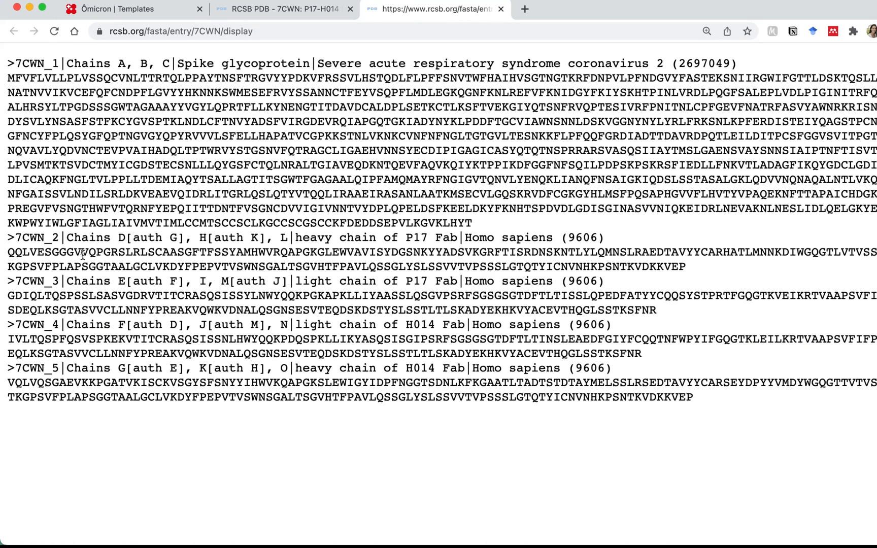
pyautogui.click(147, 13)
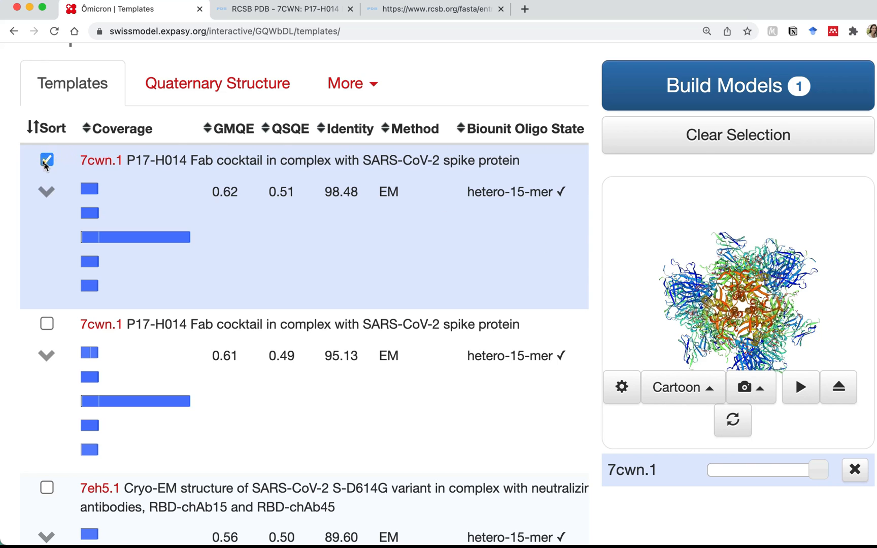
# Keep template 7cwn.1 selected and build Model 01 from it
pyautogui.click(46, 161)
pyautogui.click(46, 161)
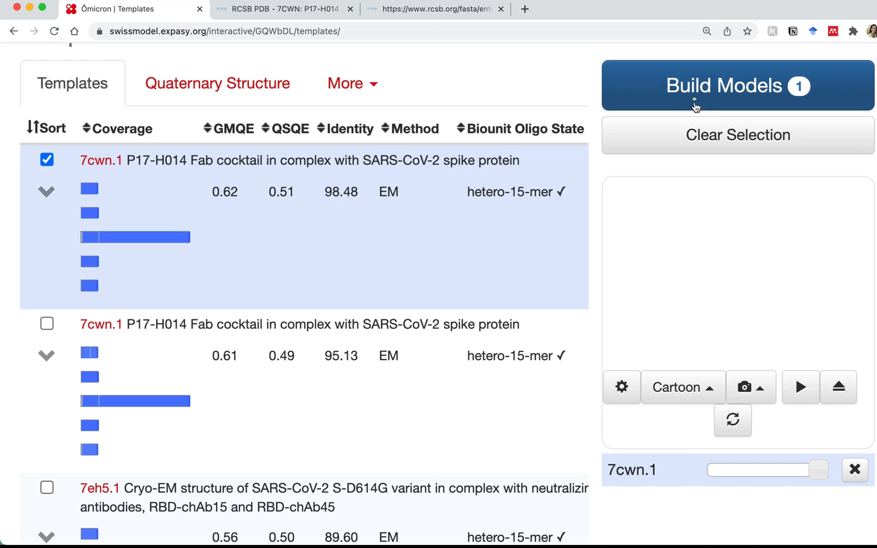
pyautogui.click(693, 104)
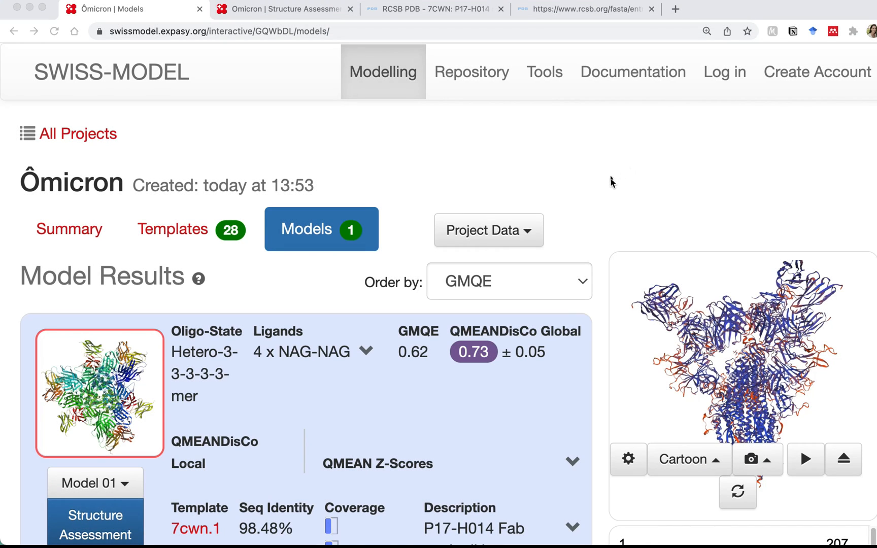
pyautogui.scroll(-5, 609, 188)
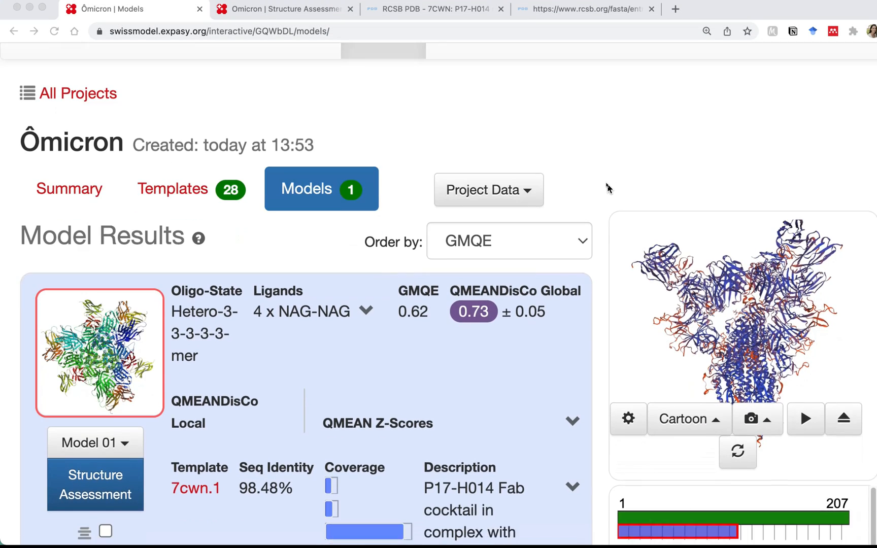
pyautogui.scroll(-10, 608, 188)
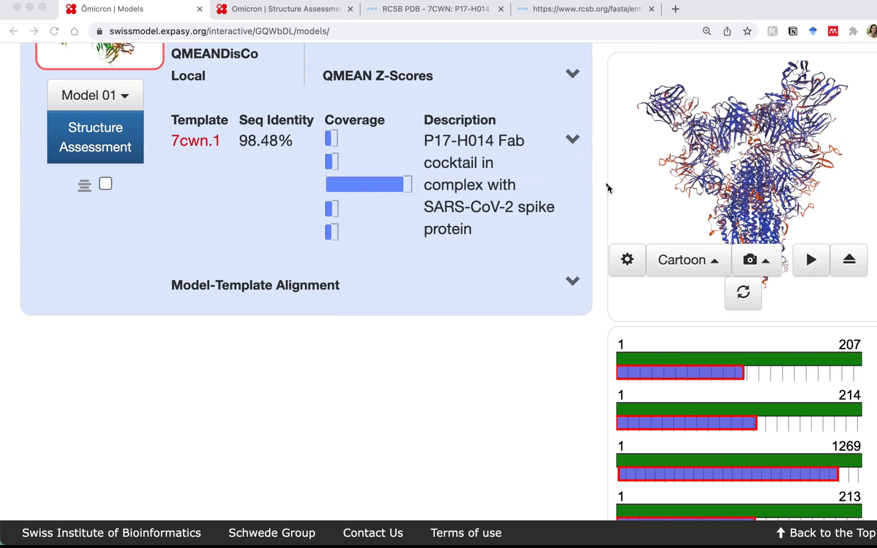
pyautogui.scroll(15, 609, 188)
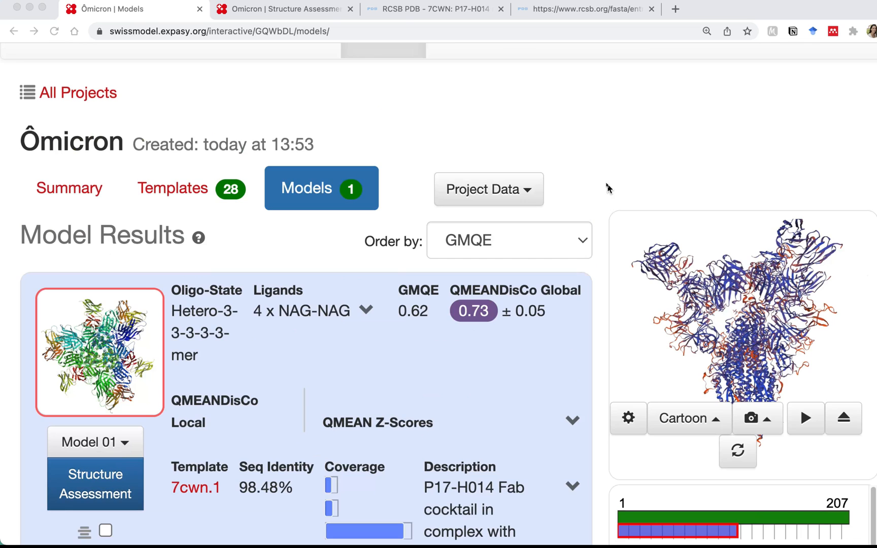
pyautogui.scroll(-6, 609, 188)
pyautogui.scroll(1, 609, 188)
pyautogui.scroll(1, 609, 188)
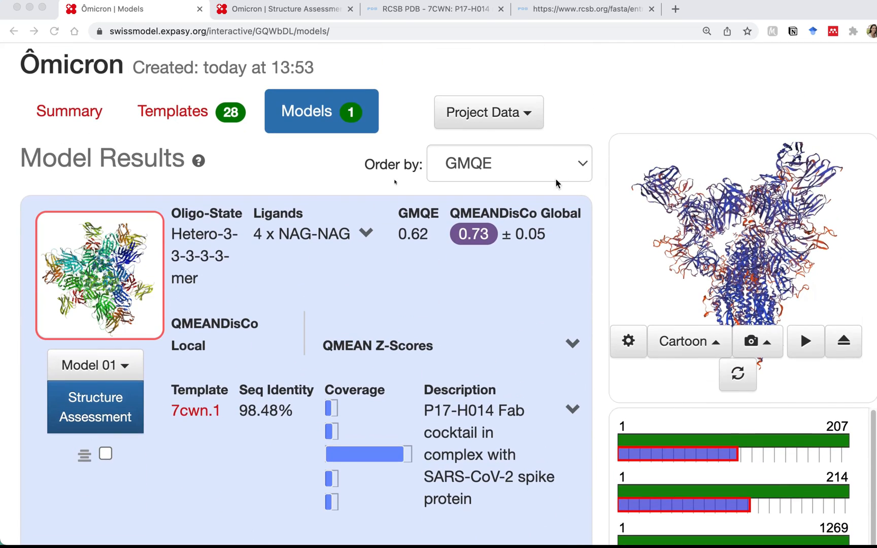
pyautogui.scroll(-2, 528, 319)
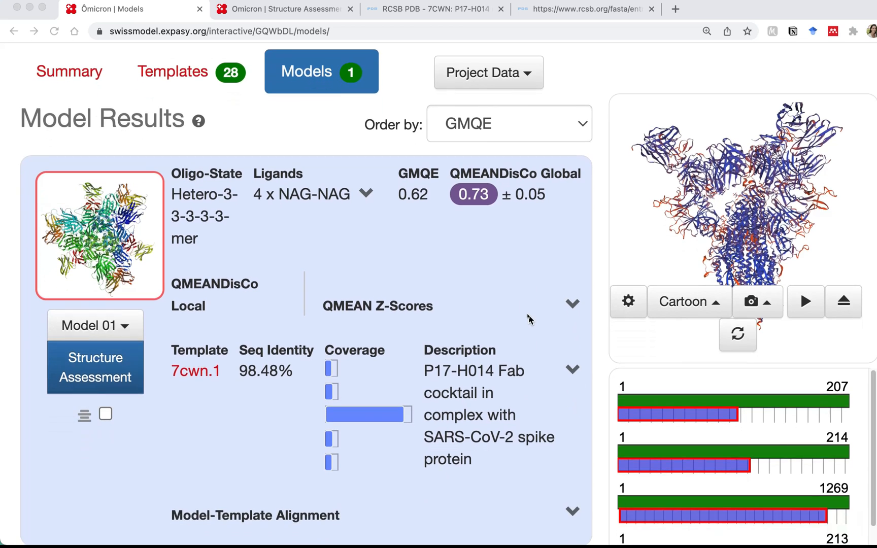
pyautogui.scroll(-2, 530, 325)
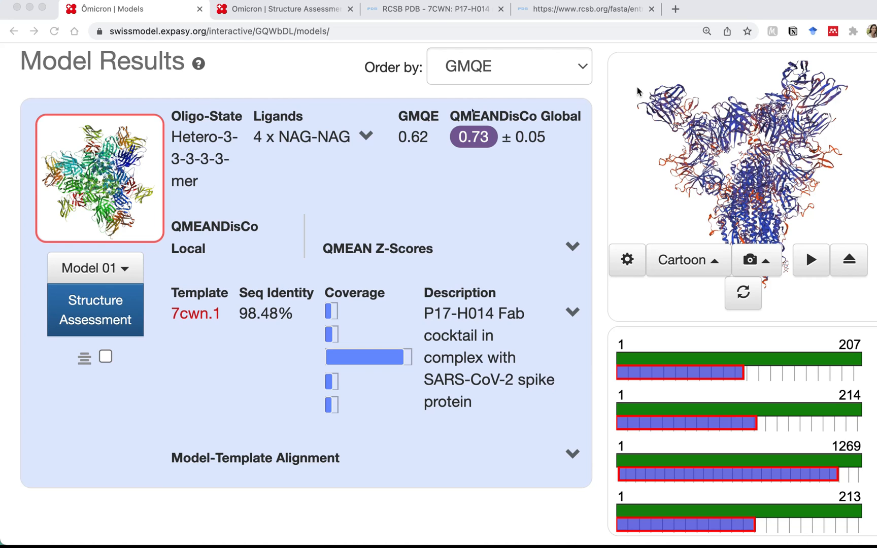
# Expand Model 01's QMEAN Z-Scores and its Model-Template Alignment against 7cwn.1
pyautogui.click(571, 250)
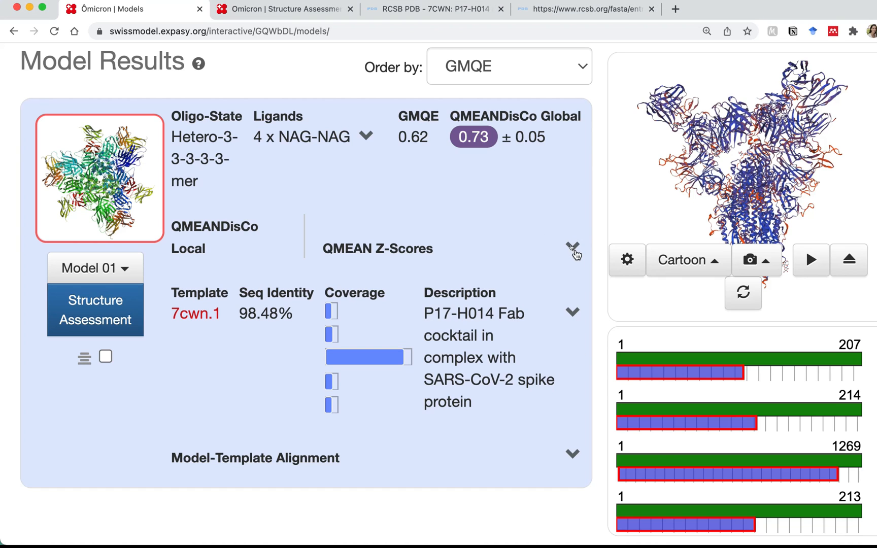
pyautogui.click(572, 248)
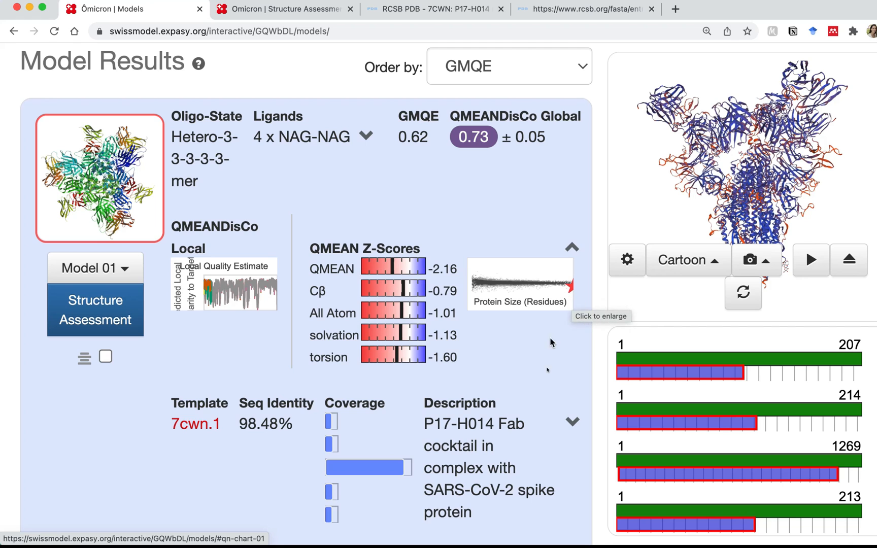
pyautogui.scroll(-3, 553, 365)
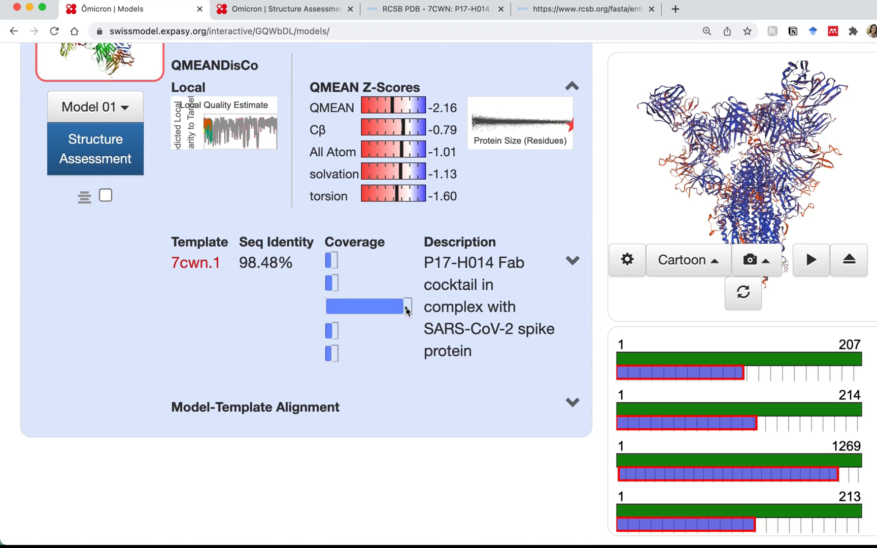
pyautogui.scroll(-3, 406, 311)
pyautogui.click(571, 284)
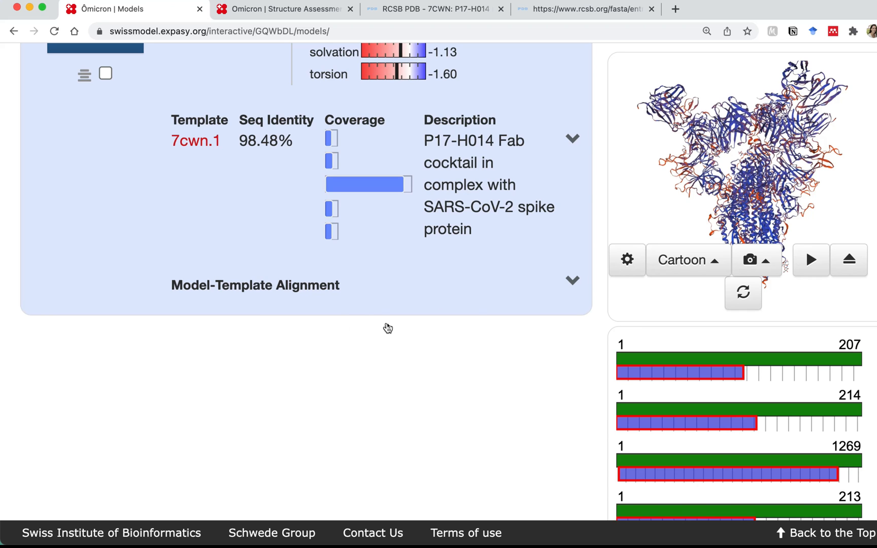
pyautogui.scroll(-5, 510, 367)
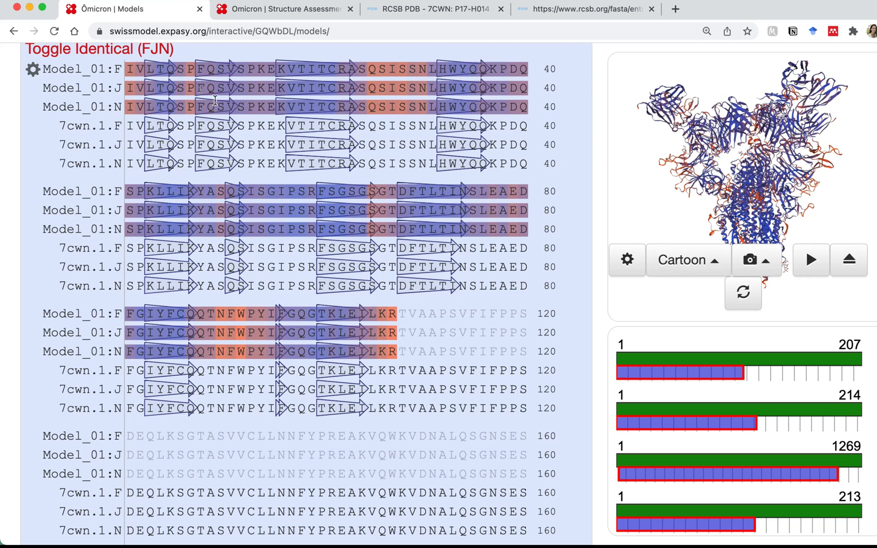
# Scroll through the alignment and back up to Model 01's results card (GMQE 0.62, QMEANDisCo 0.73)
pyautogui.scroll(-8, 239, 264)
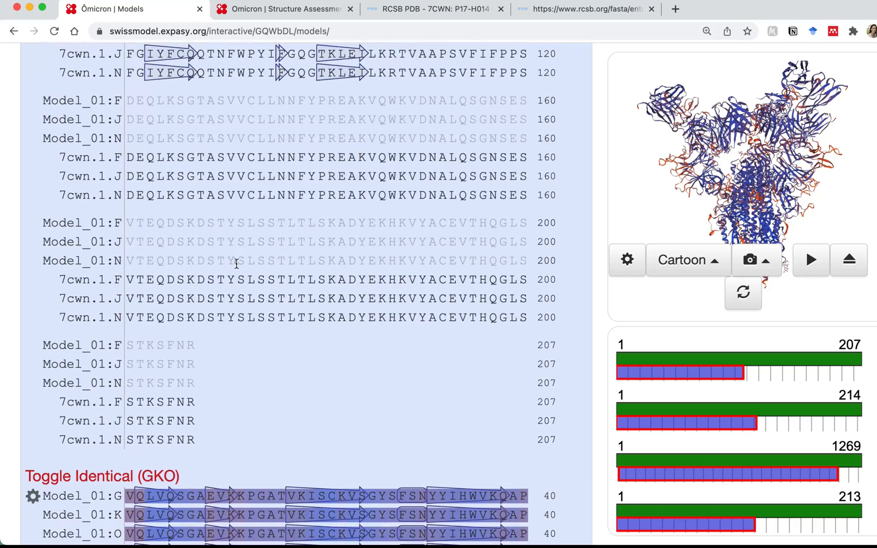
pyautogui.scroll(-20, 237, 263)
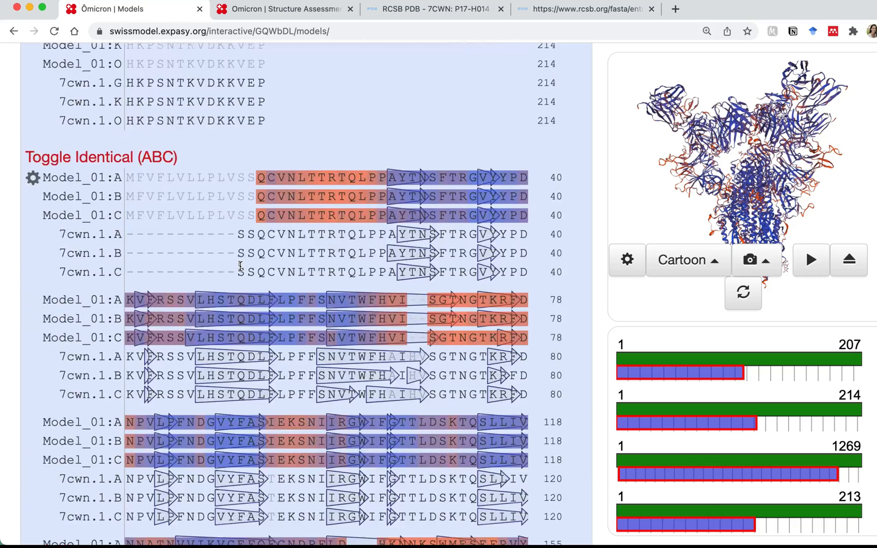
pyautogui.scroll(-20, 241, 267)
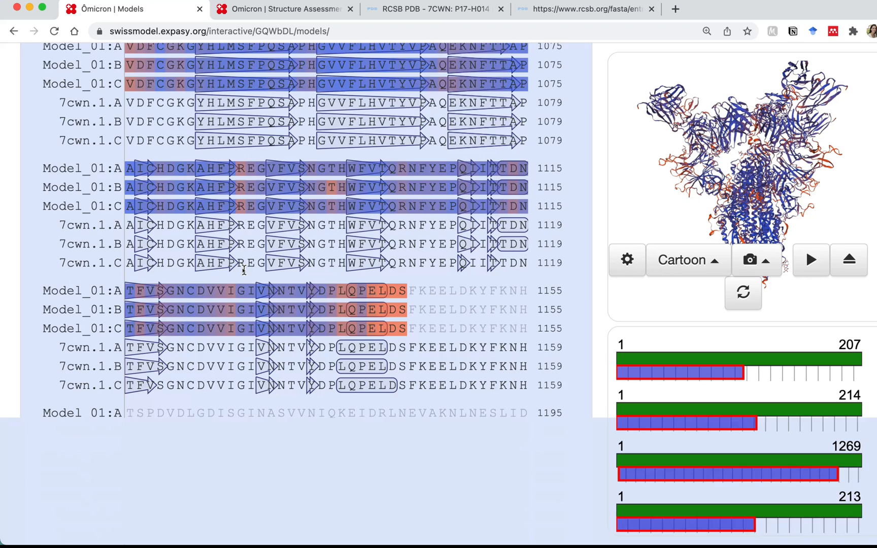
pyautogui.scroll(-2, 244, 274)
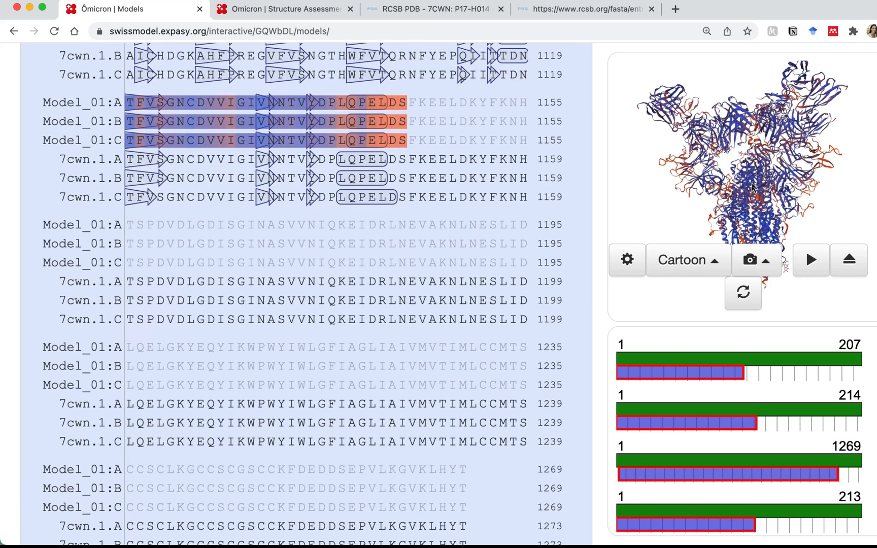
pyautogui.scroll(-5, 754, 183)
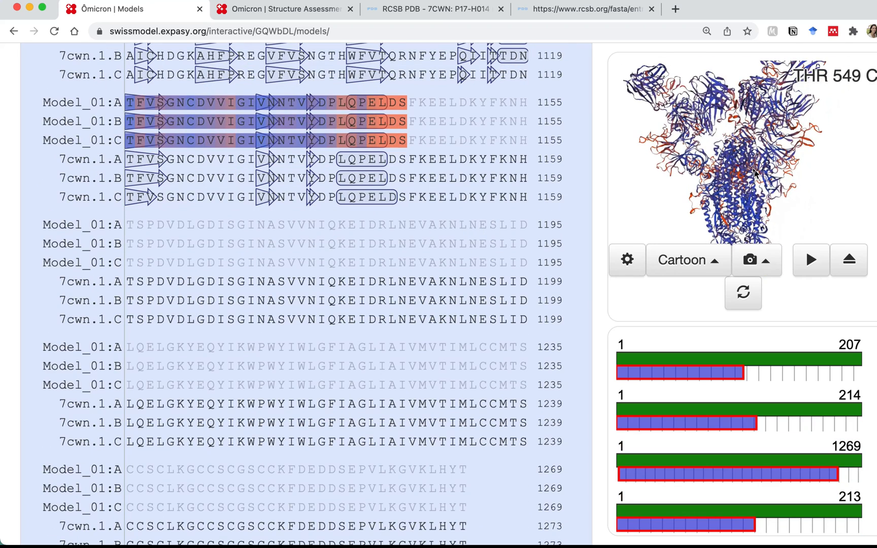
pyautogui.scroll(3, 755, 174)
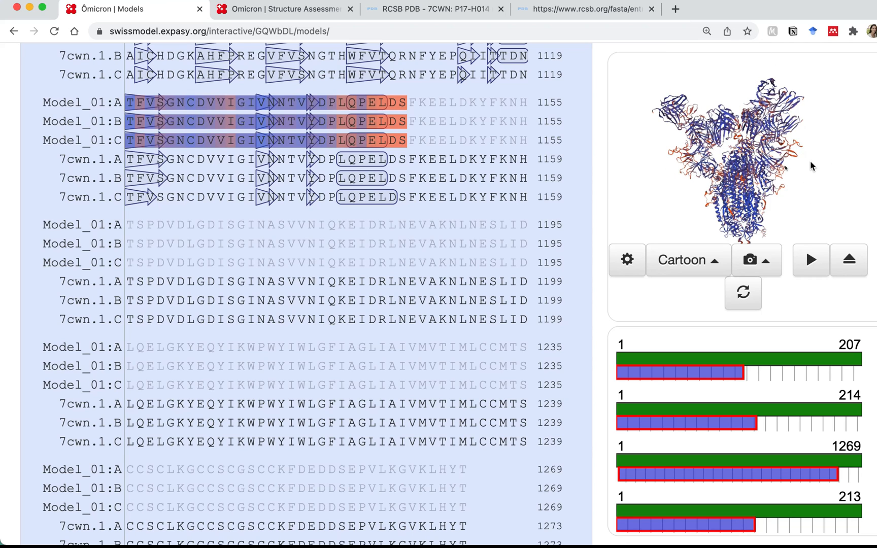
pyautogui.scroll(5, 746, 168)
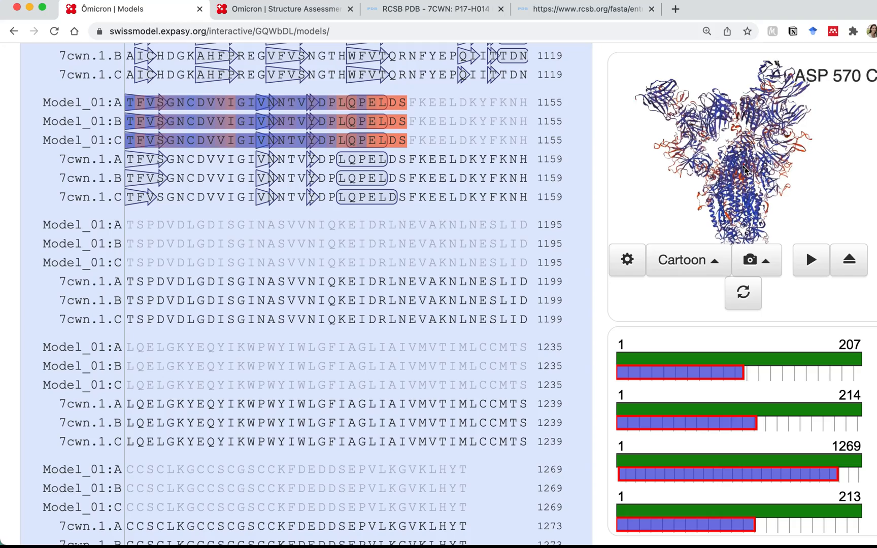
pyautogui.scroll(15, 601, 123)
pyautogui.scroll(5, 603, 124)
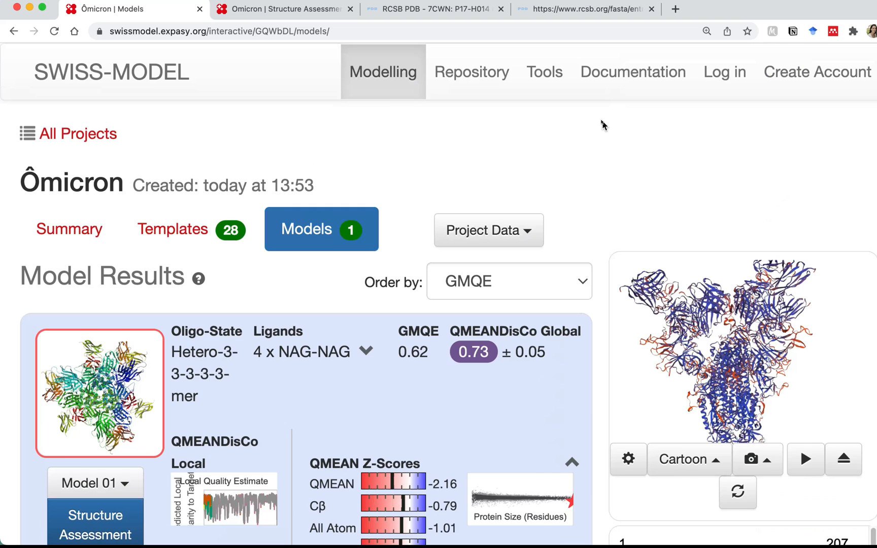
pyautogui.scroll(-10, 603, 125)
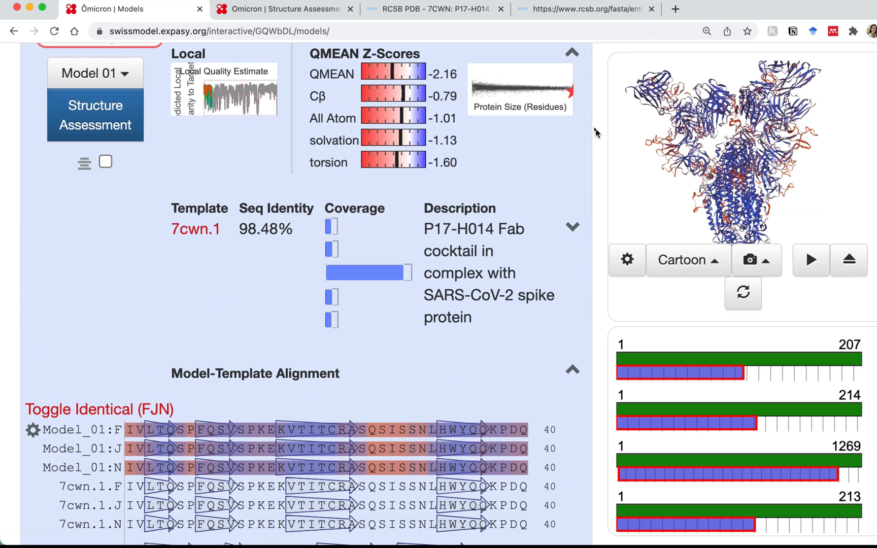
pyautogui.scroll(5, 597, 133)
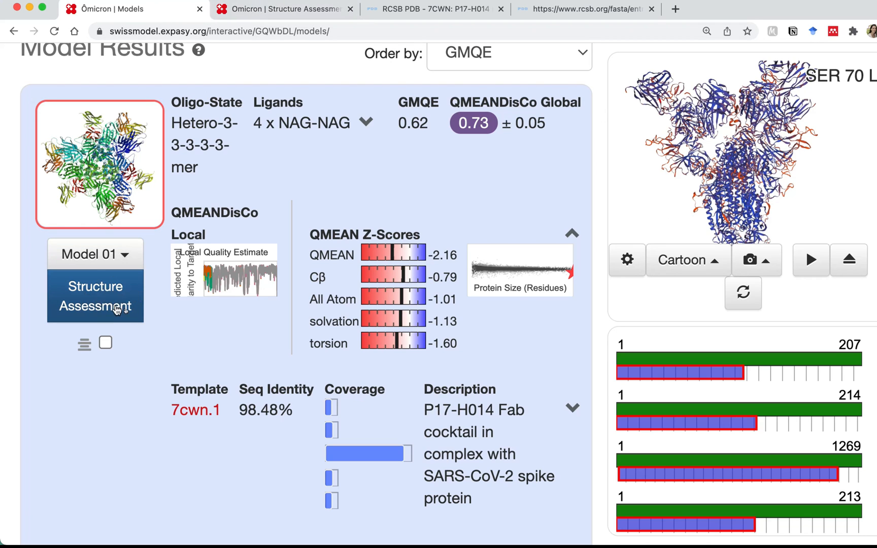
# Open Model 01's Structure Assessment and expand its Ramachandran plots for chain F
pyautogui.click(70, 292)
pyautogui.click(251, 9)
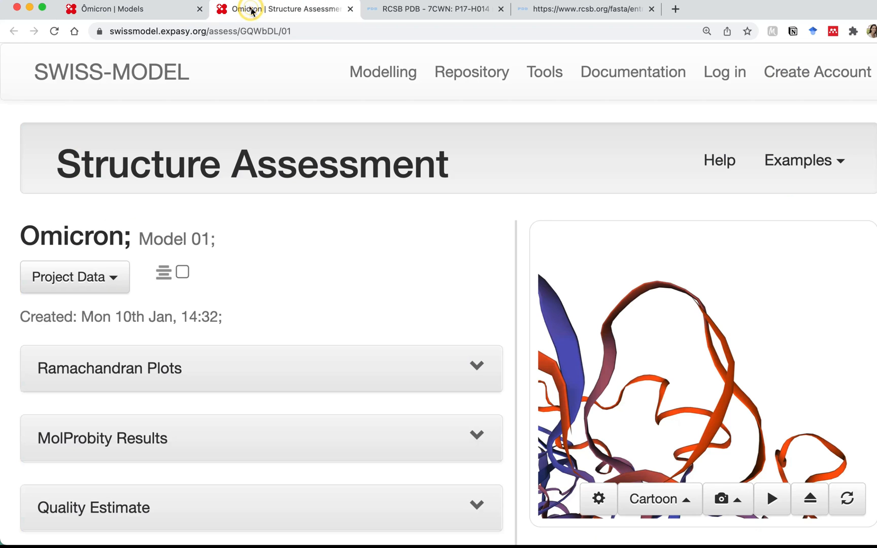
pyautogui.scroll(-2, 492, 305)
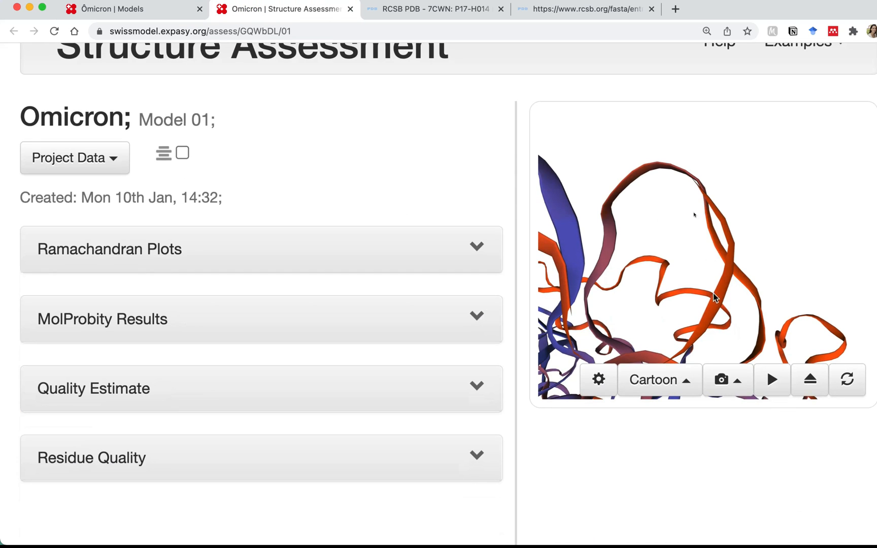
pyautogui.moveTo(664, 279); pyautogui.dragTo(653, 241)
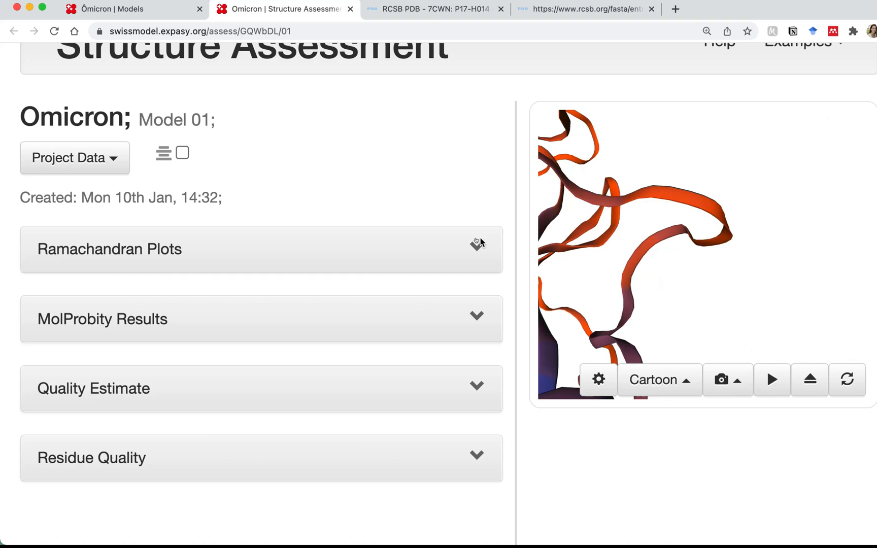
pyautogui.click(477, 248)
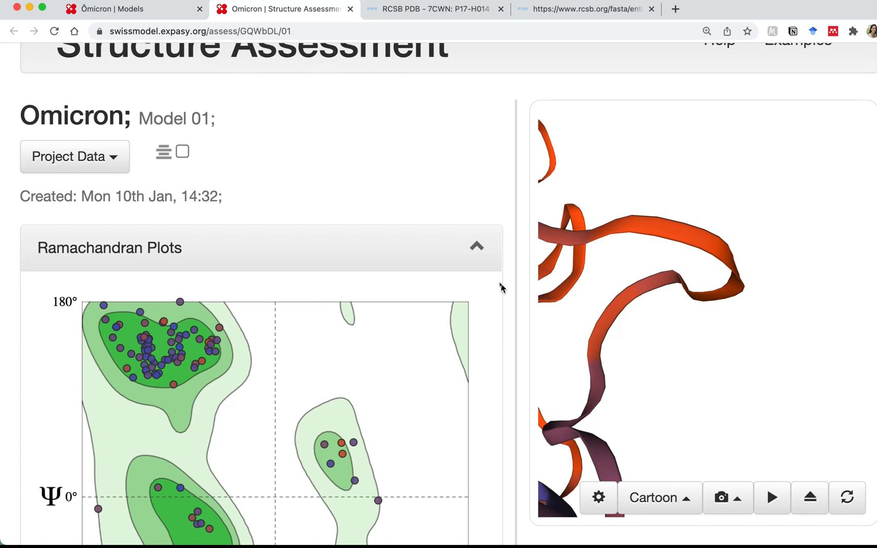
pyautogui.scroll(-3, 517, 313)
pyautogui.scroll(-3, 519, 314)
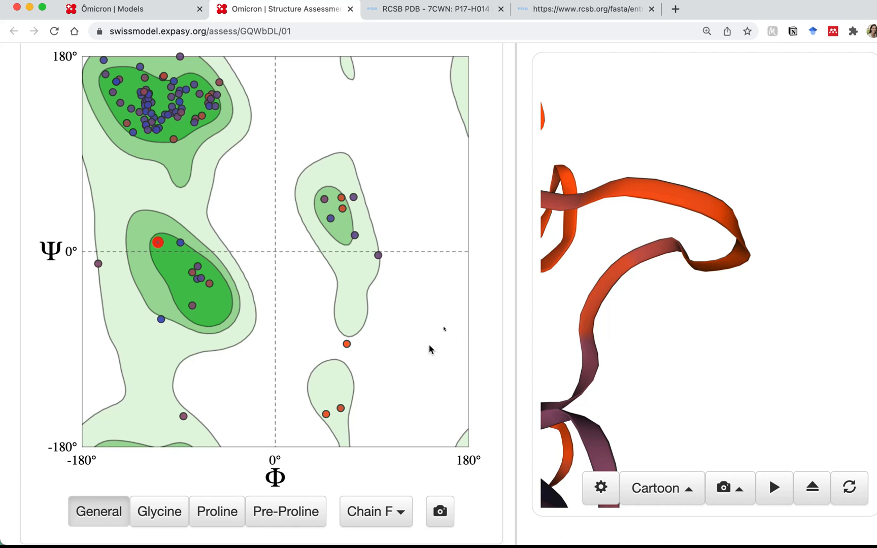
# Centre the 3D viewer on Ramachandran outlier TRP 92 of chain F, adjusting rotation and zoom
pyautogui.click(347, 345)
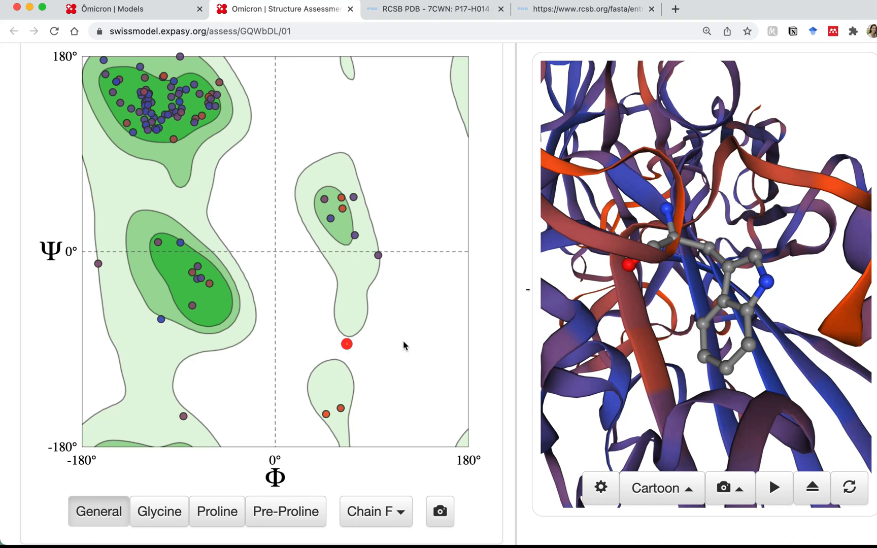
pyautogui.click(622, 280)
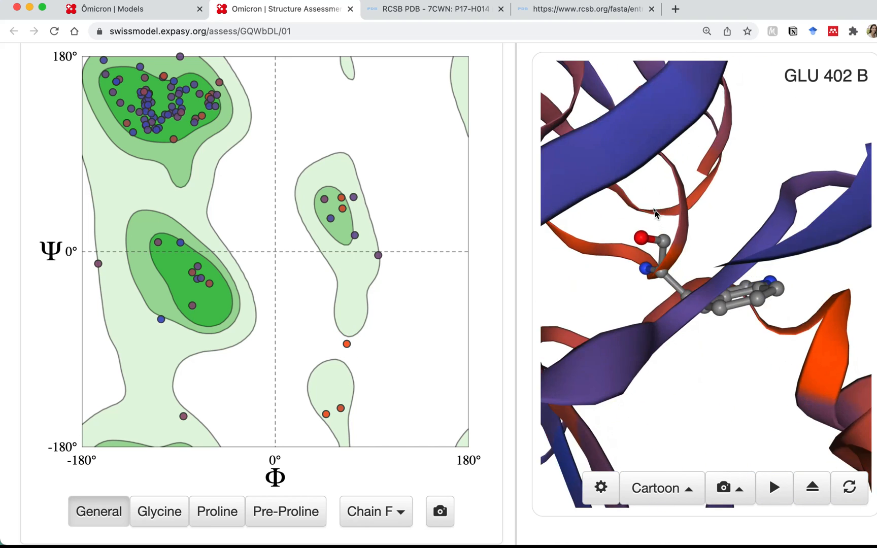
pyautogui.moveTo(645, 197); pyautogui.dragTo(700, 211)
pyautogui.moveTo(677, 320); pyautogui.dragTo(659, 178, button='right')
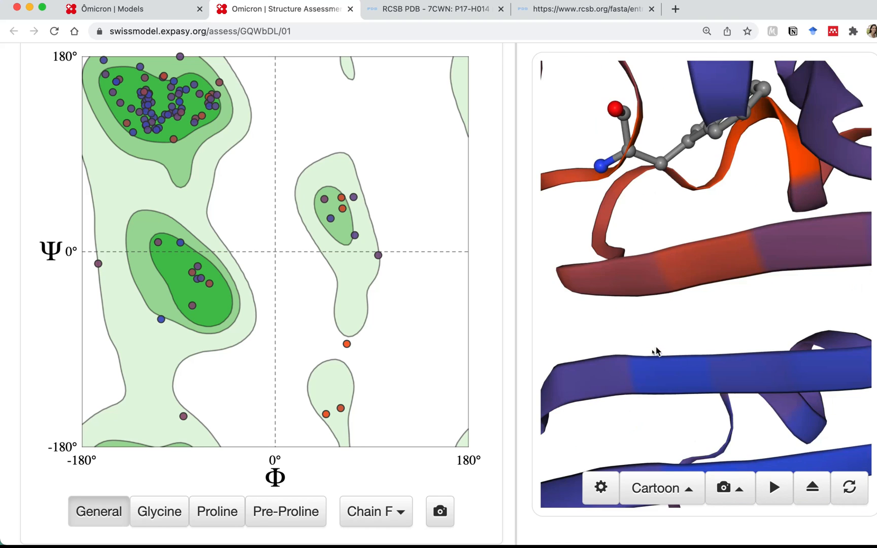
pyautogui.moveTo(651, 358); pyautogui.dragTo(652, 400, button='right')
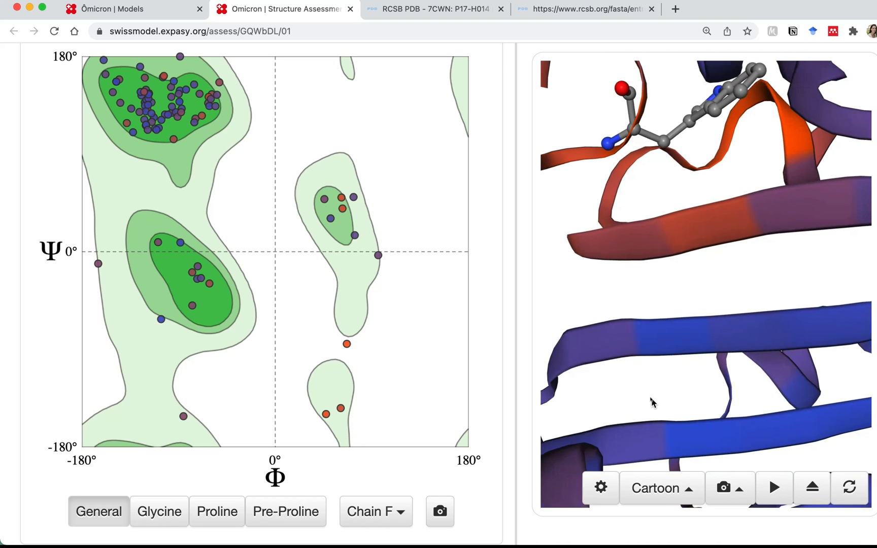
pyautogui.scroll(-5, 652, 400)
pyautogui.scroll(-10, 652, 399)
pyautogui.moveTo(682, 290); pyautogui.dragTo(632, 325)
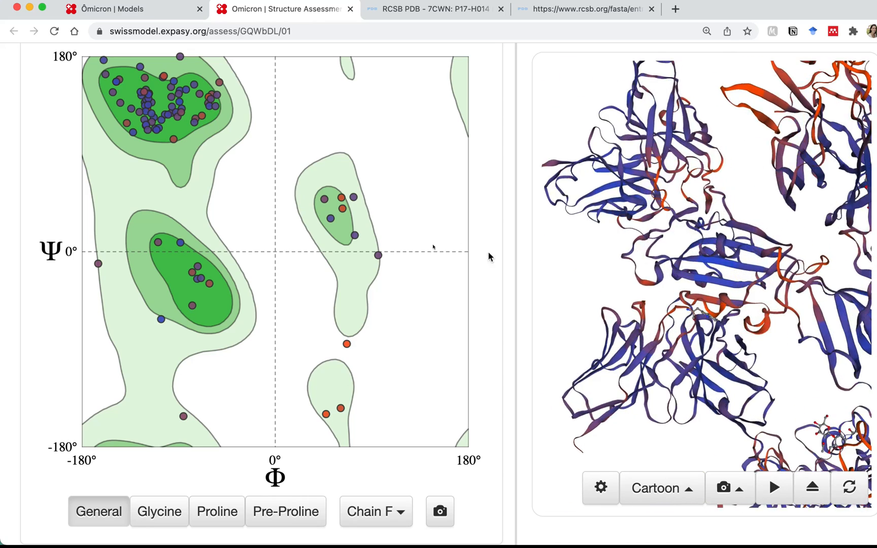
pyautogui.click(347, 344)
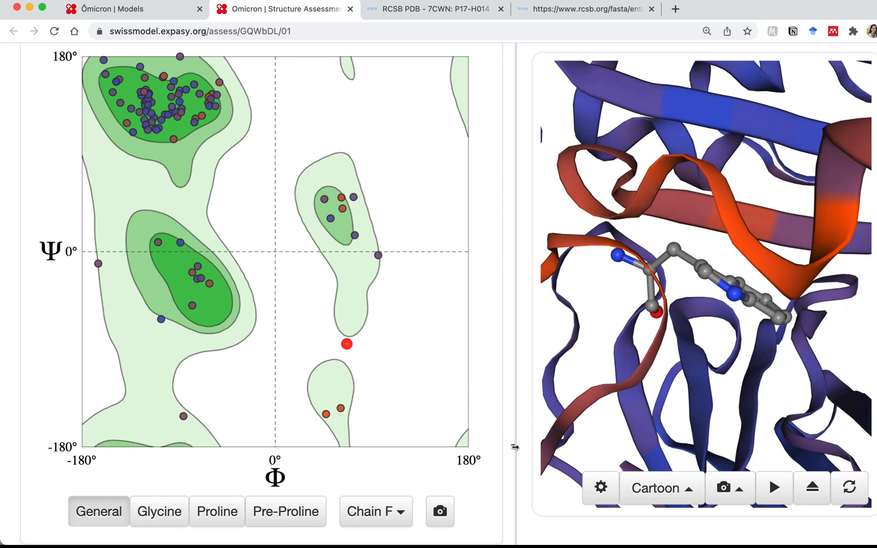
pyautogui.scroll(-5, 514, 447)
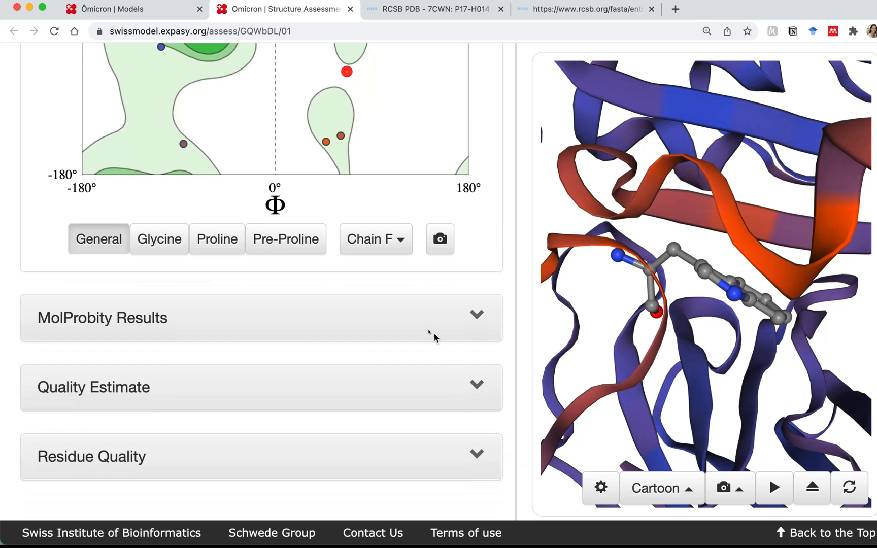
# Expand MolProbity Results and scroll down to 1.95% Ramachandran and 2.06% rotamer outliers
pyautogui.click(475, 314)
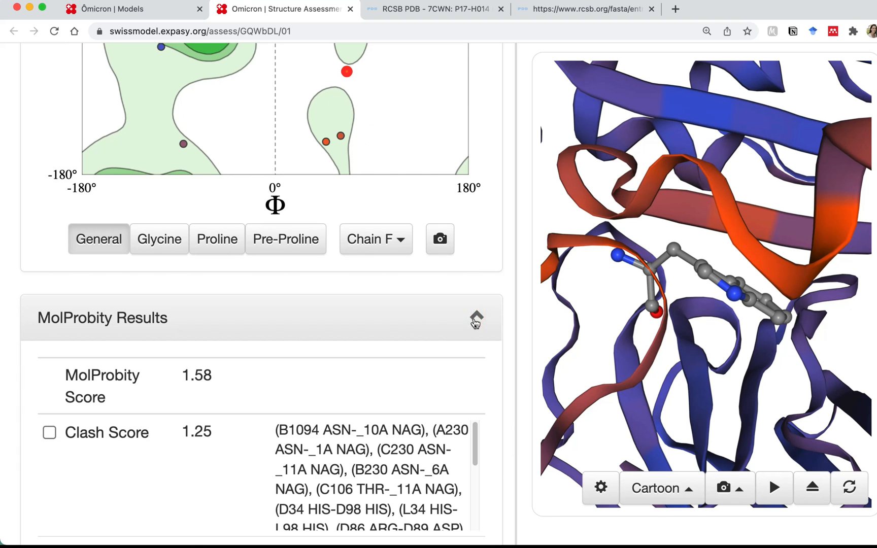
pyautogui.scroll(-1, 475, 325)
pyautogui.scroll(-3, 475, 329)
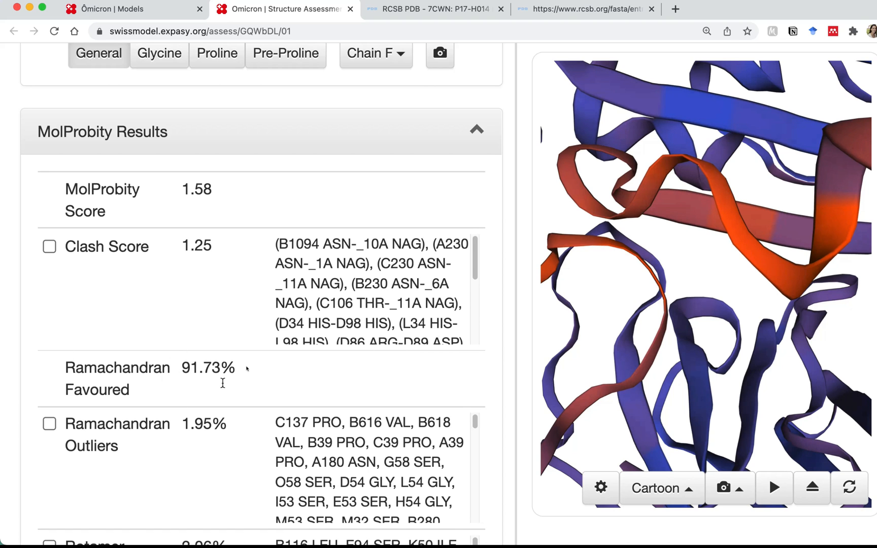
pyautogui.scroll(-1, 230, 363)
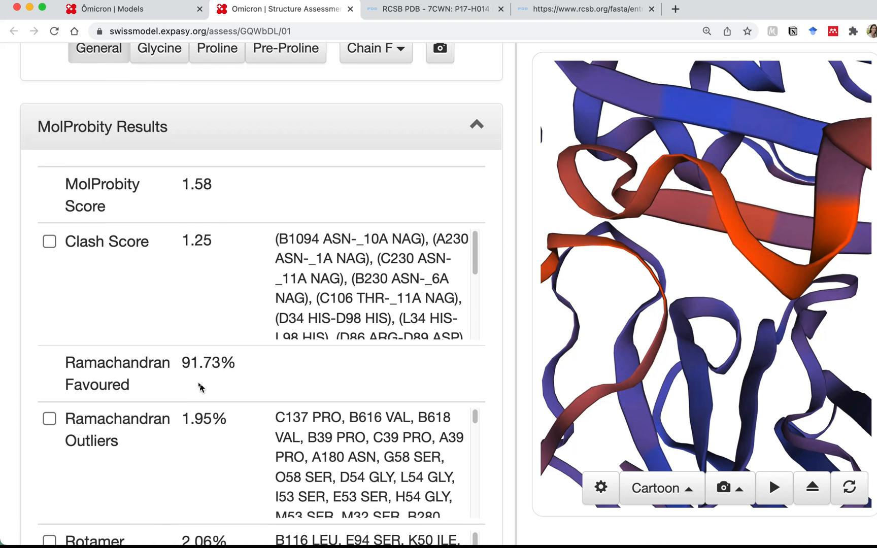
pyautogui.scroll(-4, 219, 310)
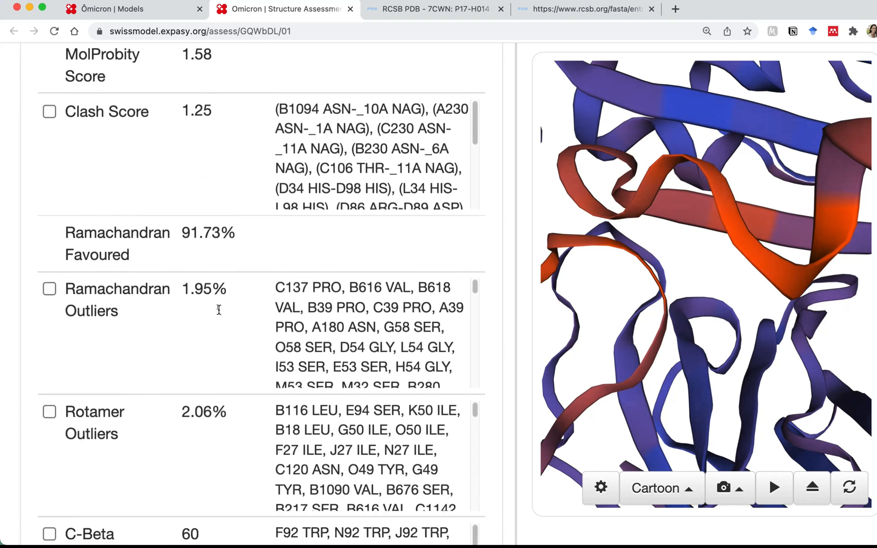
pyautogui.scroll(-3, 201, 336)
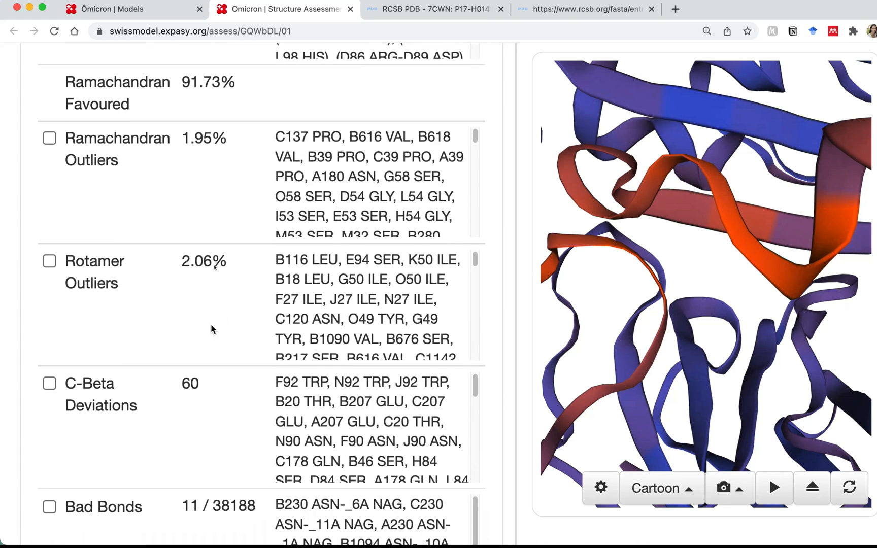
pyautogui.scroll(-2, 230, 347)
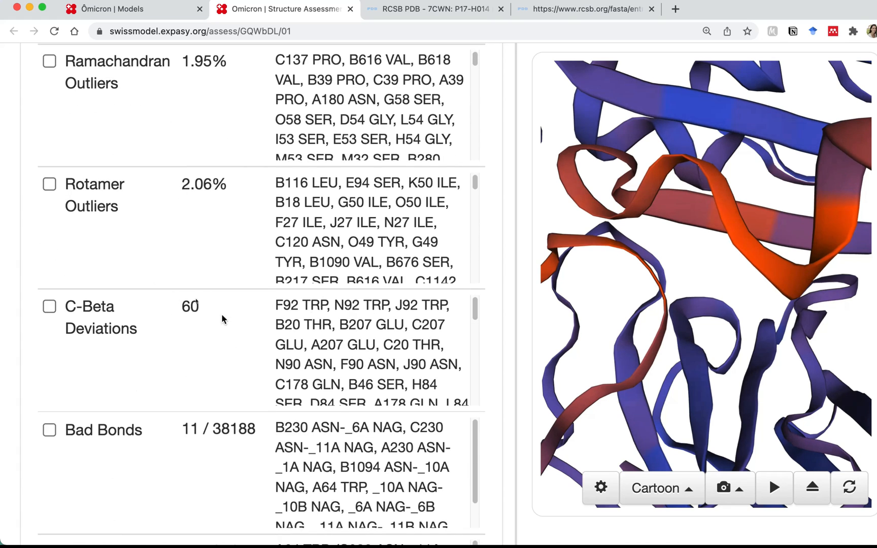
pyautogui.scroll(-3, 200, 351)
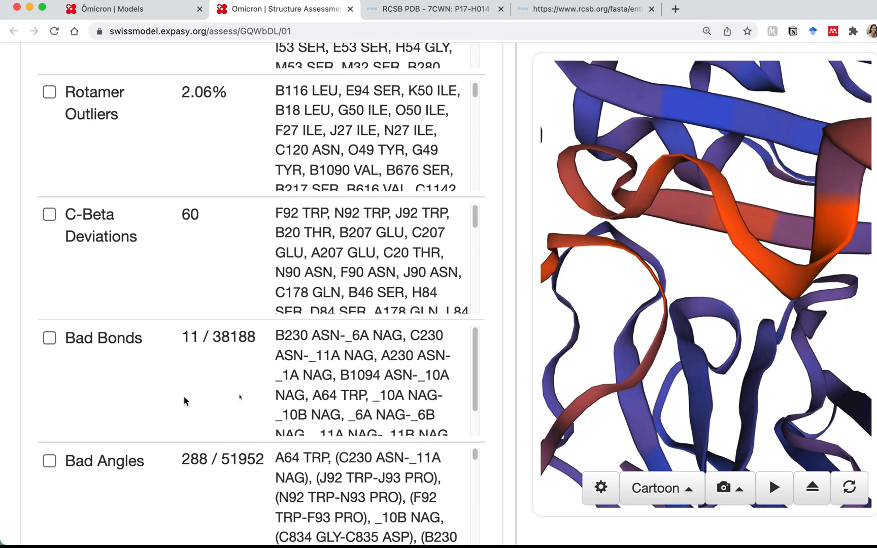
pyautogui.scroll(-3, 232, 414)
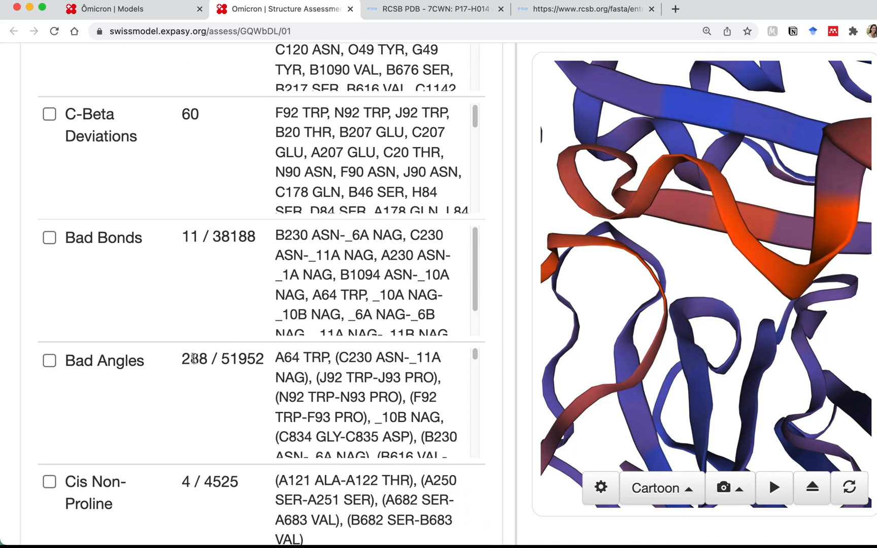
pyautogui.scroll(-2, 195, 359)
pyautogui.scroll(-1, 195, 358)
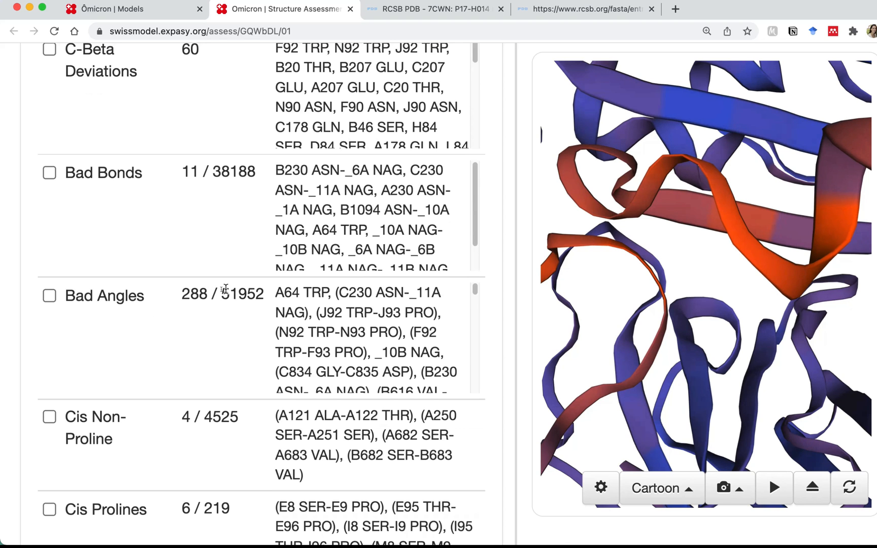
pyautogui.scroll(-9, 232, 371)
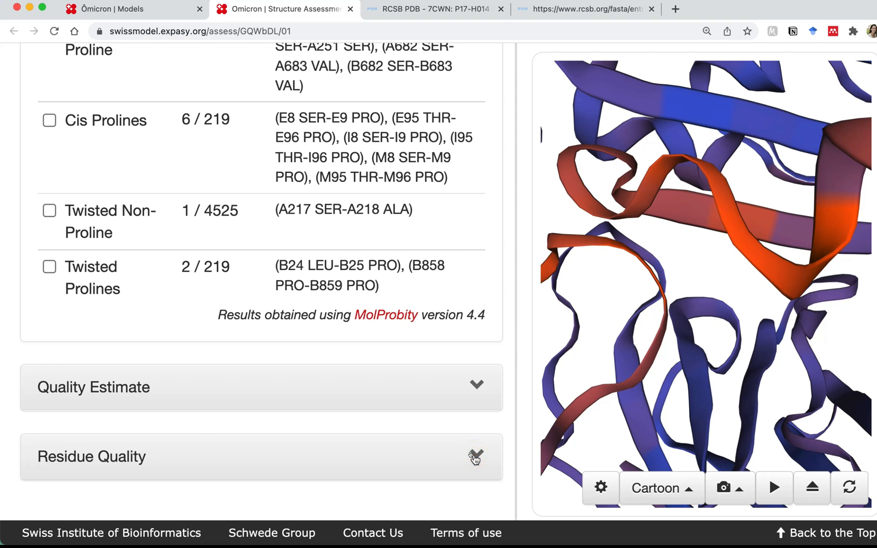
# Review the per-chain QMEAN charts, then return to the 'Omicron | Models' results tab
pyautogui.click(473, 456)
pyautogui.scroll(-12, 526, 435)
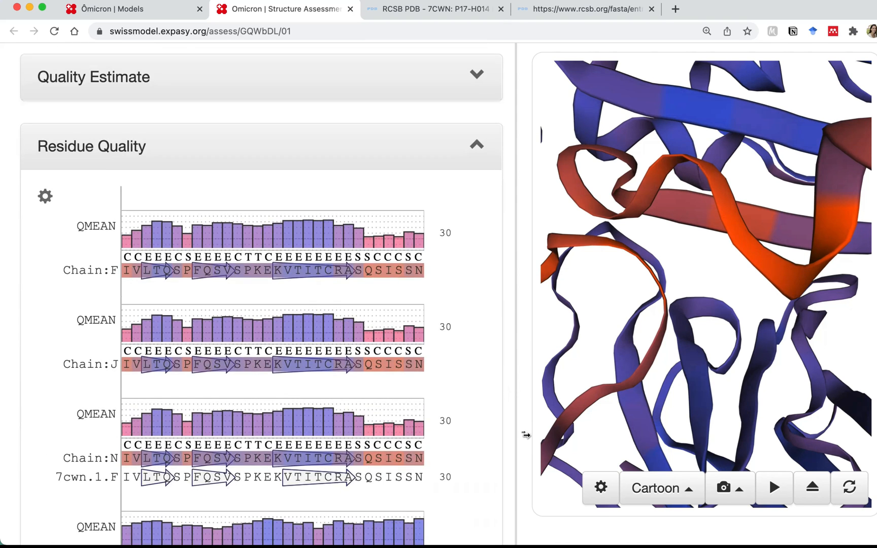
pyautogui.scroll(-8, 526, 435)
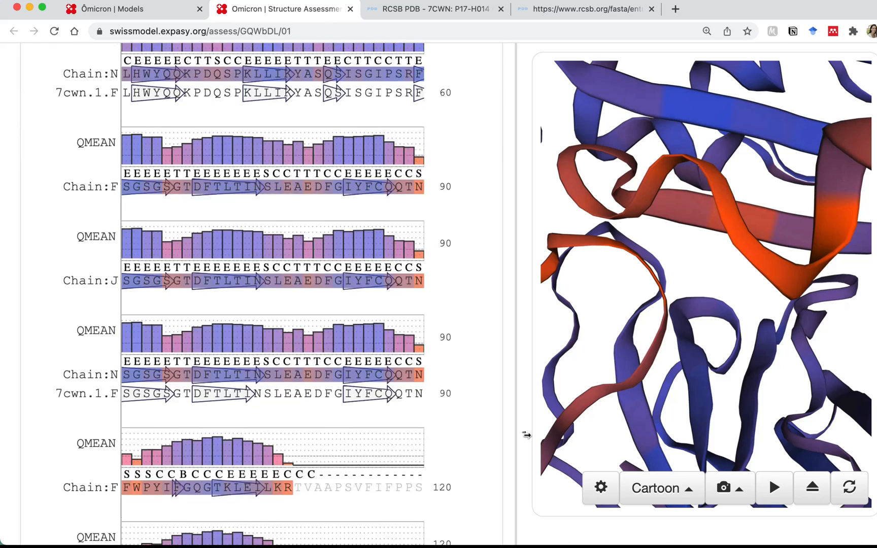
pyautogui.scroll(-16, 526, 435)
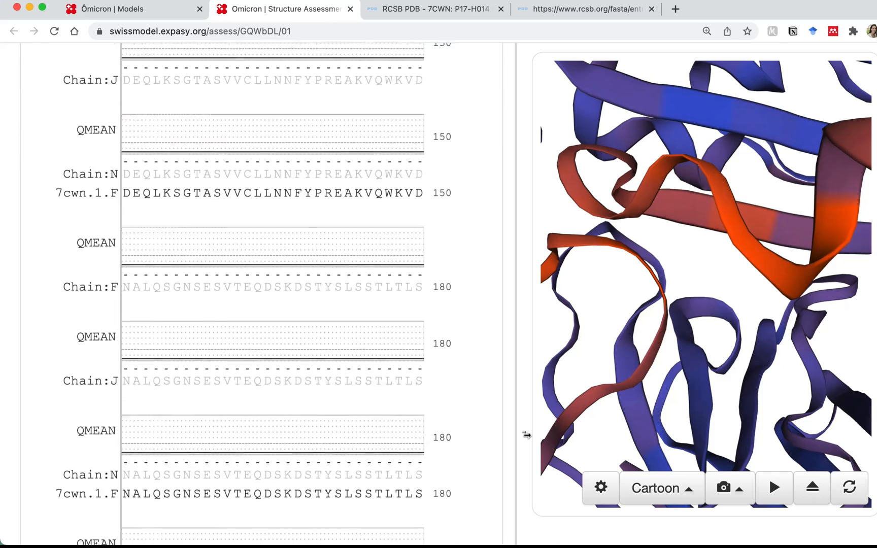
pyautogui.scroll(-20, 526, 435)
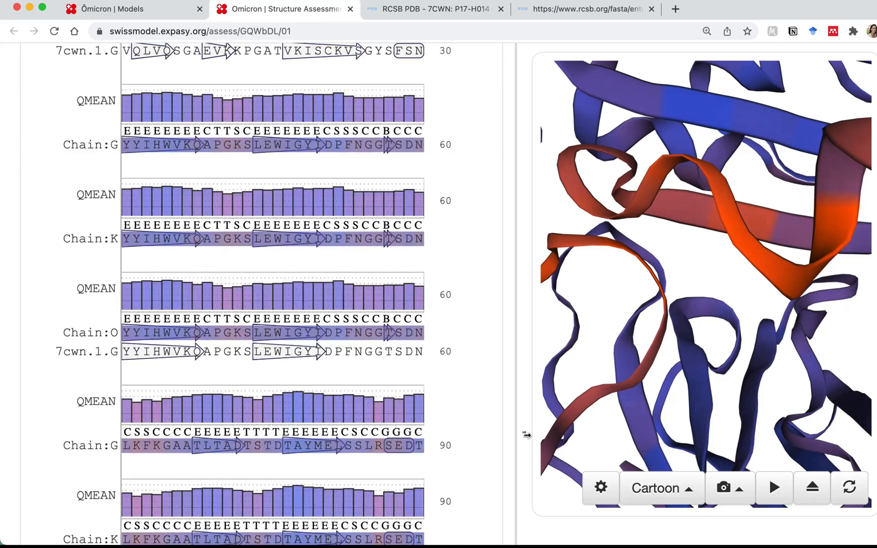
pyautogui.scroll(-20, 526, 436)
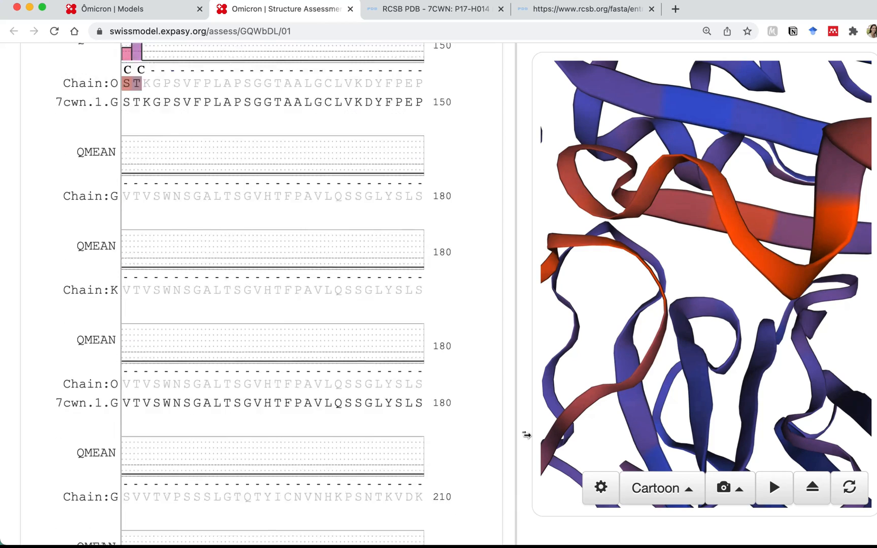
pyautogui.scroll(-8, 527, 435)
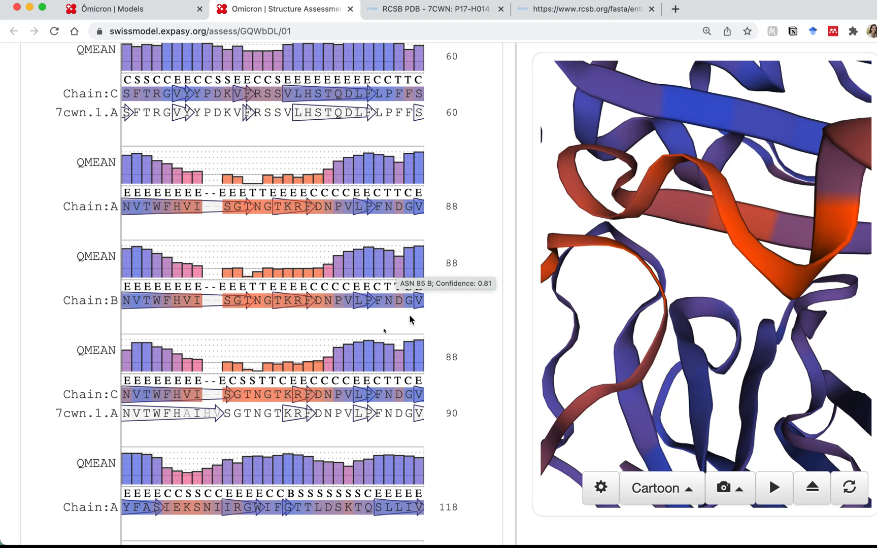
pyautogui.scroll(-2, 340, 384)
pyautogui.scroll(-10, 340, 385)
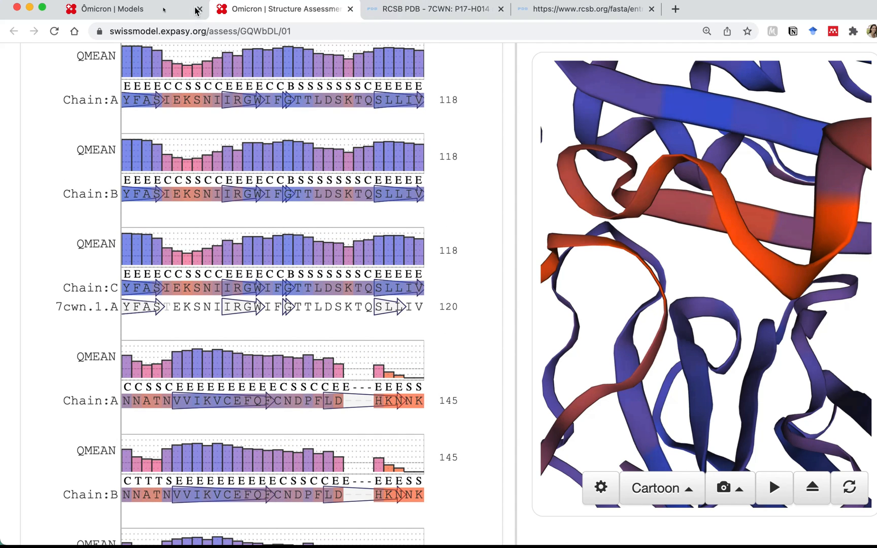
pyautogui.click(166, 10)
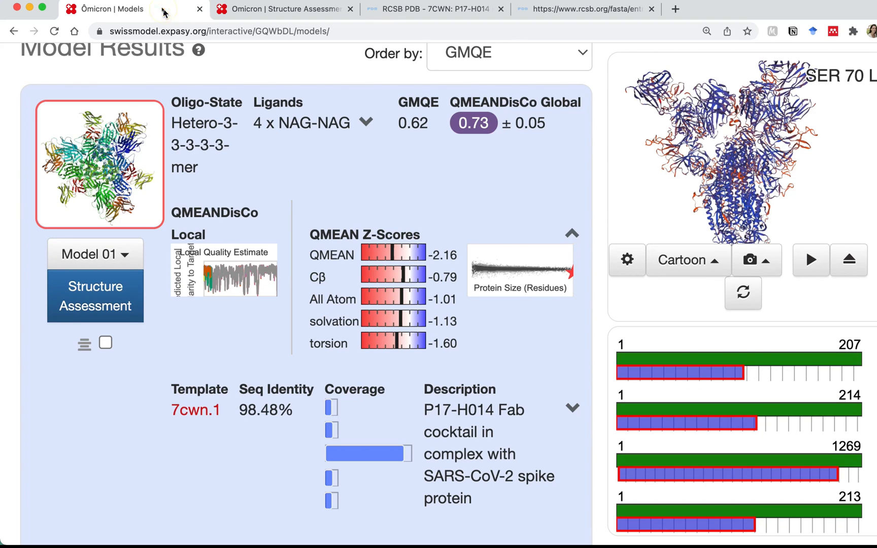
# Download Model 01 in PDB Format and open it in PyMOL as model_01
pyautogui.click(123, 262)
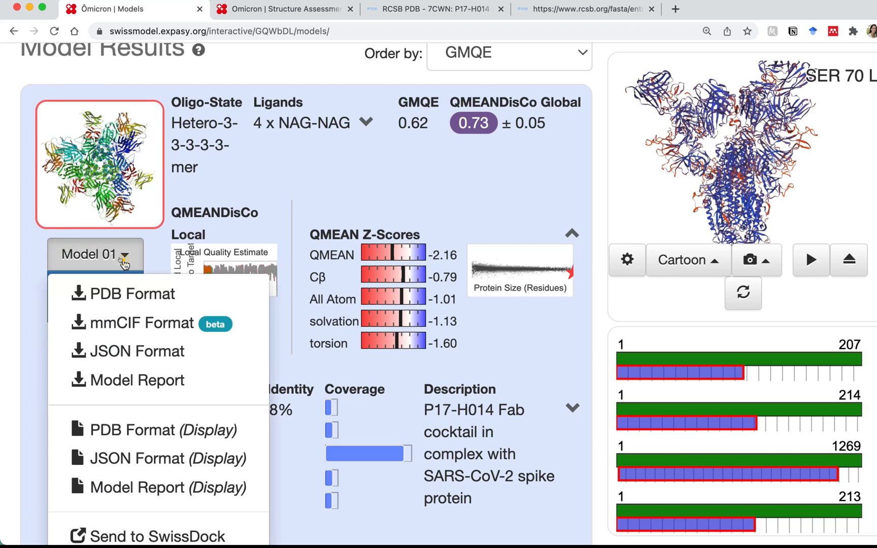
pyautogui.scroll(-3, 158, 414)
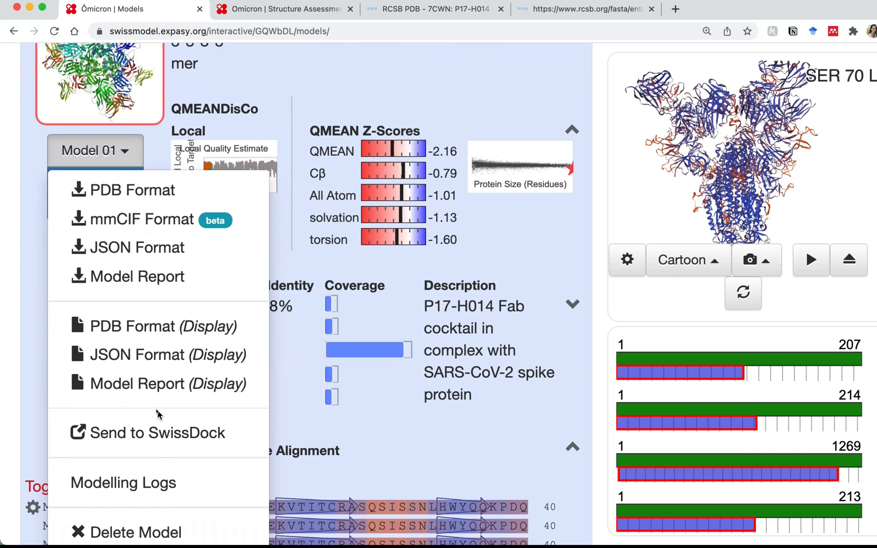
pyautogui.scroll(-2, 158, 414)
pyautogui.click(39, 341)
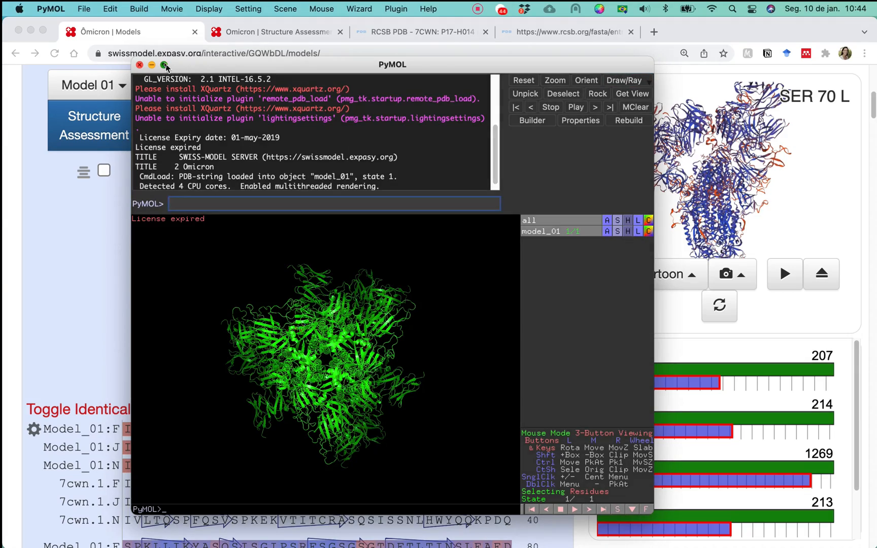
# Maximize PyMOL, view model_01 from the side, and enter fetch 7cwn at the prompt
pyautogui.click(165, 65)
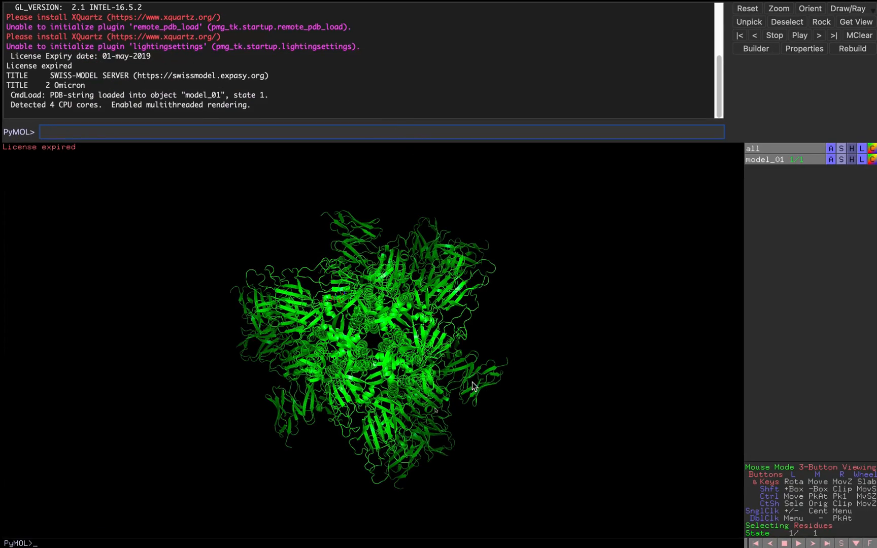
pyautogui.moveTo(473, 386); pyautogui.dragTo(381, 376)
pyautogui.moveTo(339, 208); pyautogui.dragTo(333, 395)
pyautogui.moveTo(333, 396); pyautogui.dragTo(331, 361, button='middle')
pyautogui.moveTo(396, 348)
pyautogui.mouseDown()
pyautogui.moveTo(396, 364)
pyautogui.moveTo(389, 359)
pyautogui.mouseUp()
pyautogui.moveTo(397, 264); pyautogui.dragTo(421, 401, button='right')
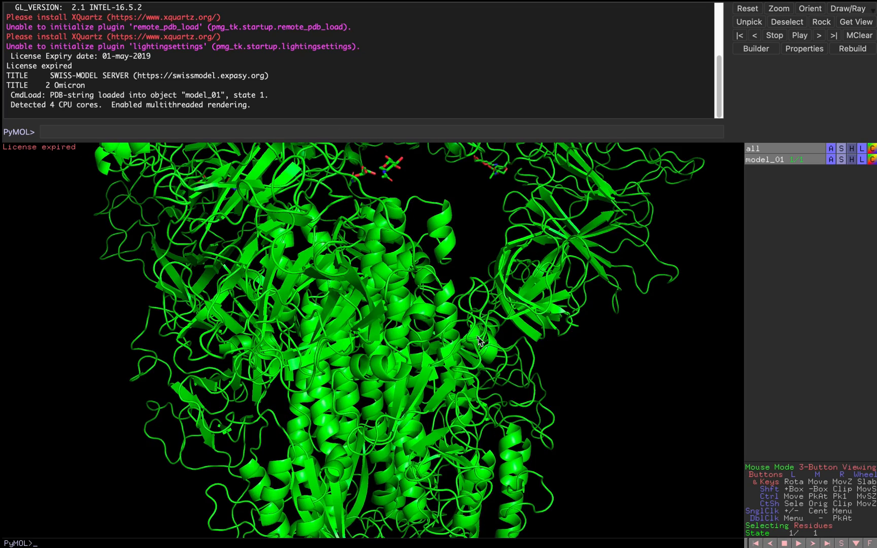
pyautogui.moveTo(474, 354); pyautogui.dragTo(492, 269, button='right')
pyautogui.moveTo(432, 246); pyautogui.dragTo(433, 275, button='middle')
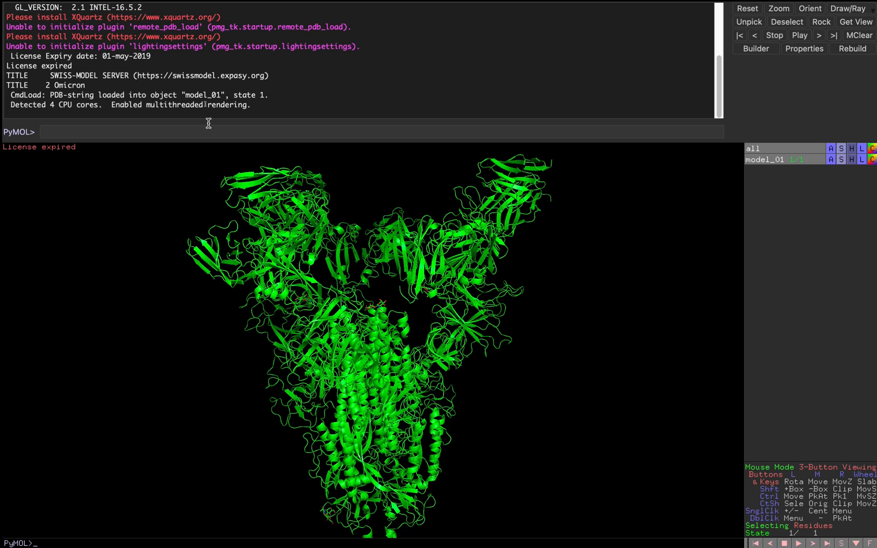
pyautogui.click(207, 132)
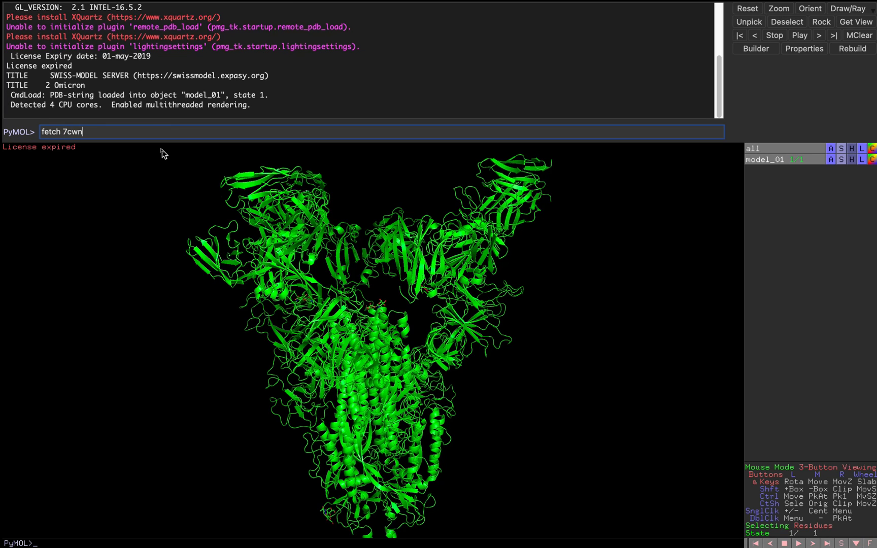
# Fetch template 7cwn and rotate the view to see it overlaying model_01
pyautogui.press('Return')
pyautogui.moveTo(843, 3)
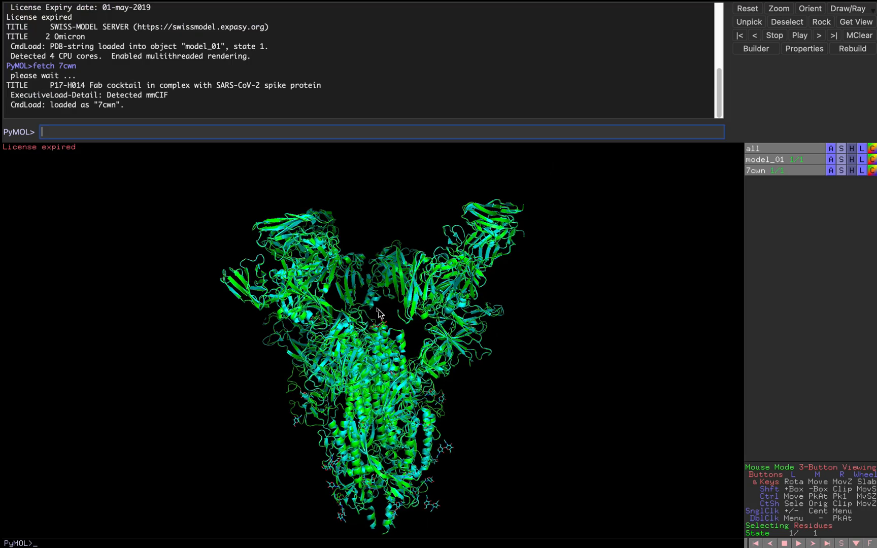
pyautogui.moveTo(477, 324); pyautogui.dragTo(507, 338)
pyautogui.moveTo(325, 324); pyautogui.dragTo(307, 309)
pyautogui.moveTo(307, 311); pyautogui.dragTo(369, 439, button='right')
# Zoom in on the overlaid chains, then turn and pull back to the full spike
pyautogui.moveTo(369, 439); pyautogui.dragTo(370, 426)
pyautogui.moveTo(371, 431)
pyautogui.mouseDown(button='right')
pyautogui.moveTo(374, 366)
pyautogui.moveTo(369, 418)
pyautogui.mouseUp(button='right')
pyautogui.moveTo(296, 423); pyautogui.dragTo(211, 335, button='right')
pyautogui.moveTo(194, 311); pyautogui.dragTo(176, 317)
pyautogui.moveTo(192, 351); pyautogui.dragTo(194, 427, button='right')
pyautogui.moveTo(194, 426); pyautogui.dragTo(96, 432)
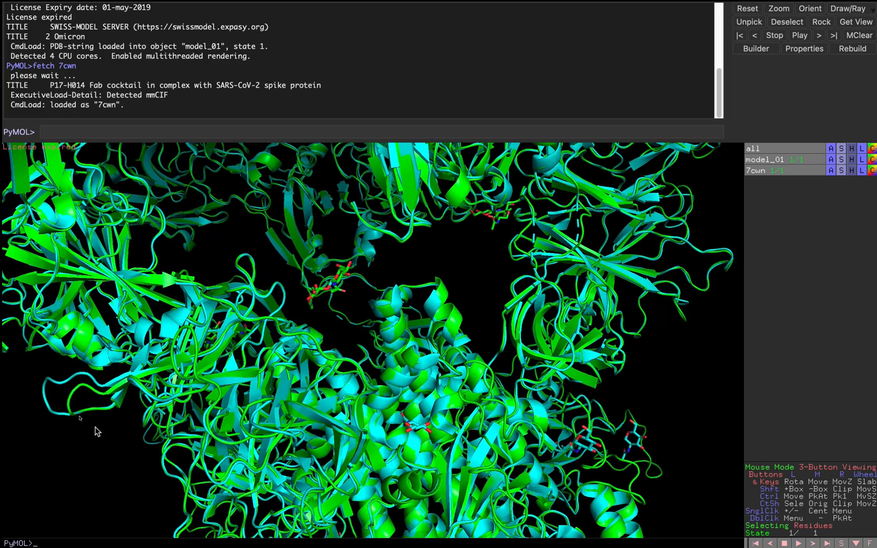
pyautogui.moveTo(262, 384); pyautogui.dragTo(272, 284, button='right')
pyautogui.moveTo(491, 456); pyautogui.dragTo(459, 474)
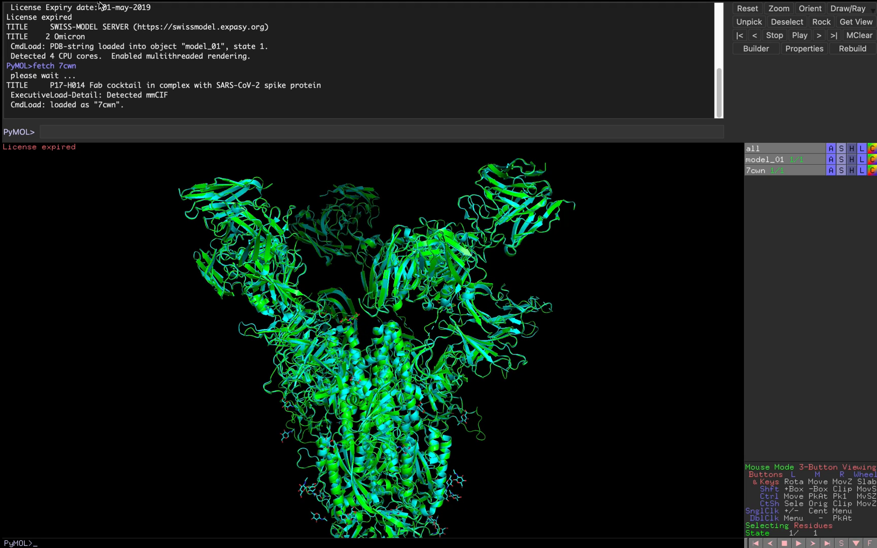
# Show the sequence viewer with model_01 aligned against 7cwn
pyautogui.moveTo(100, 5)
pyautogui.click(210, 9)
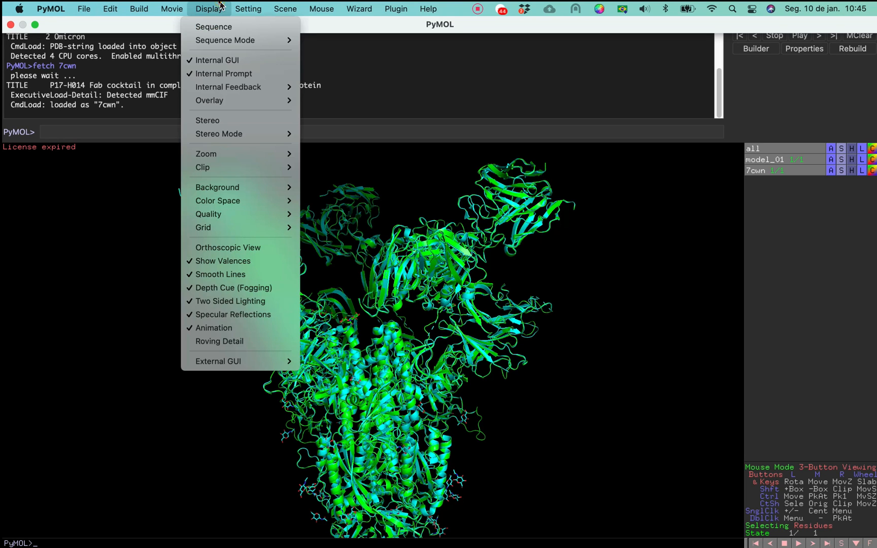
pyautogui.click(223, 26)
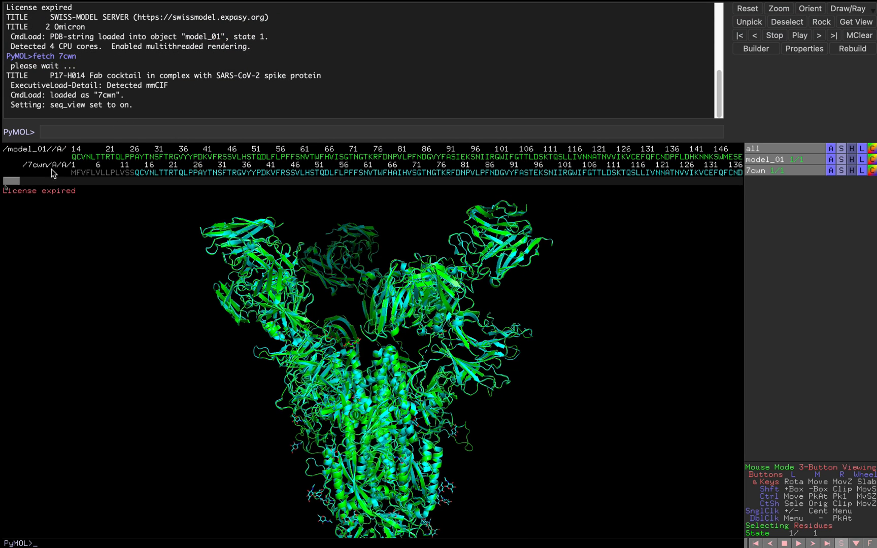
pyautogui.click(8, 186)
pyautogui.moveTo(8, 188); pyautogui.dragTo(11, 188)
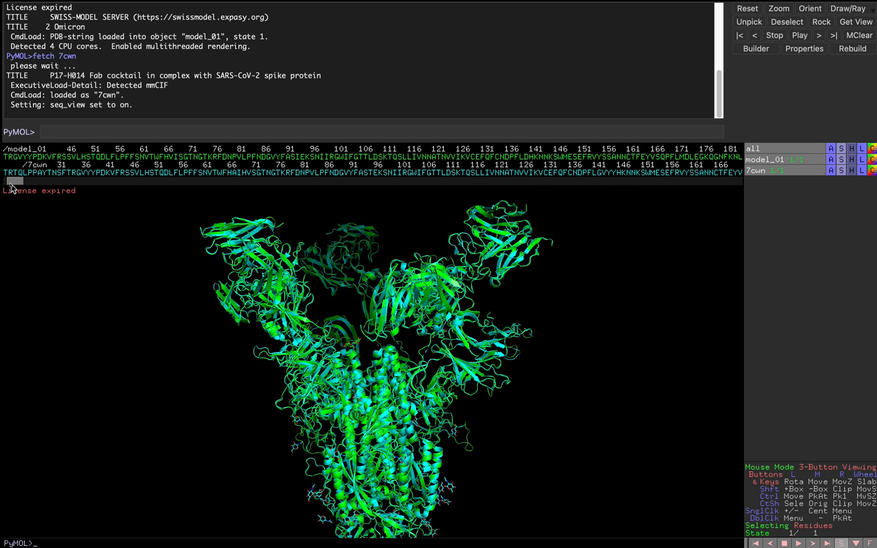
pyautogui.moveTo(10, 188); pyautogui.dragTo(5, 187)
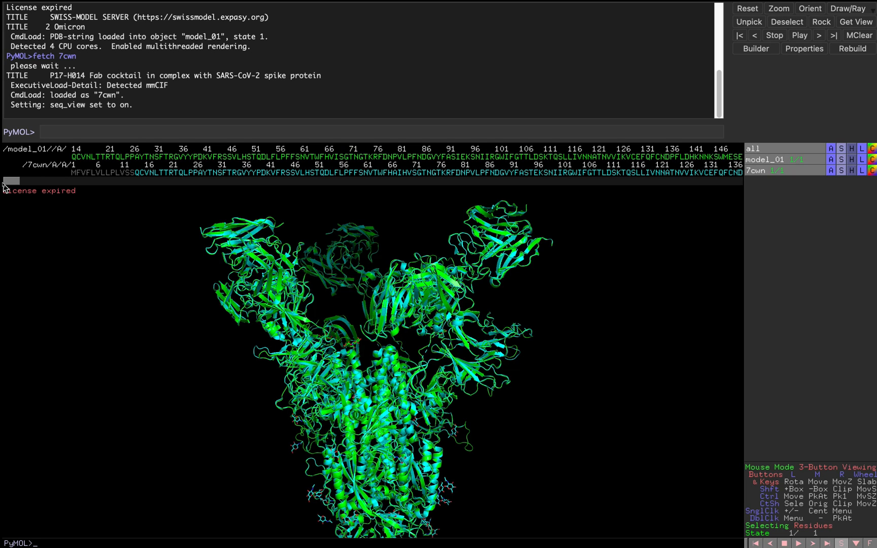
pyautogui.moveTo(7, 184); pyautogui.dragTo(26, 186)
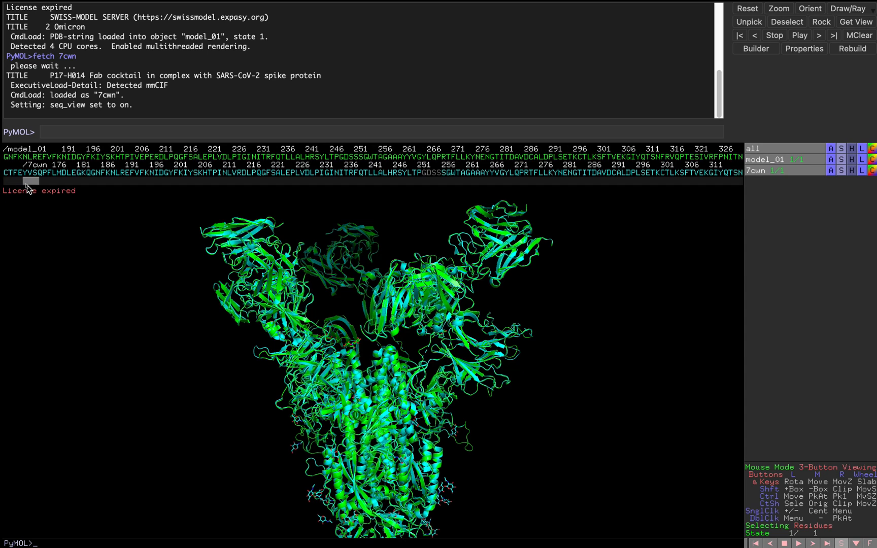
pyautogui.moveTo(27, 186); pyautogui.dragTo(26, 186)
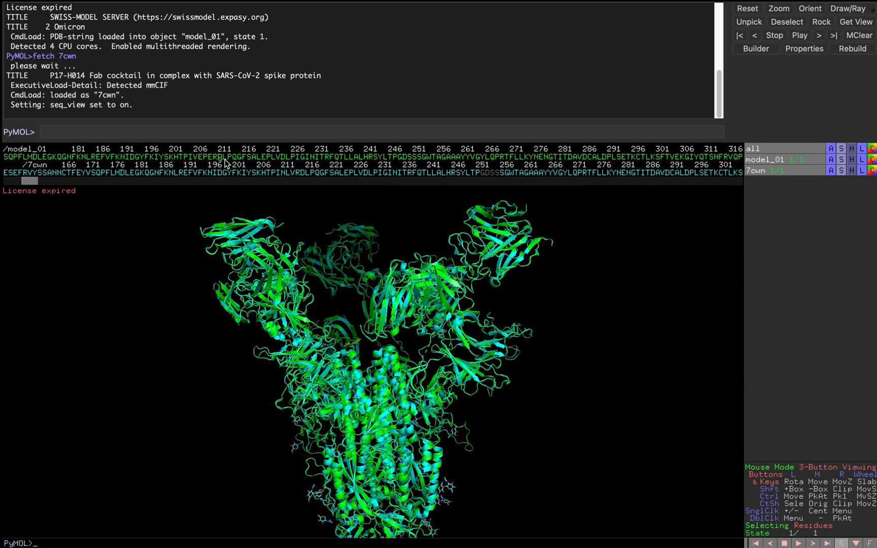
# Select model_01's EPE residues near 207–209 and draw them as spheres
pyautogui.moveTo(201, 157); pyautogui.dragTo(211, 157)
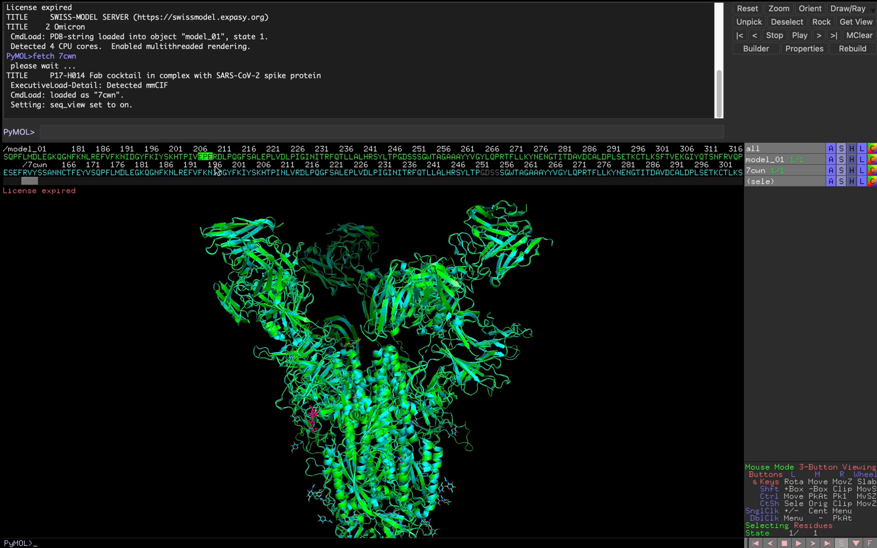
pyautogui.moveTo(410, 495); pyautogui.dragTo(605, 261)
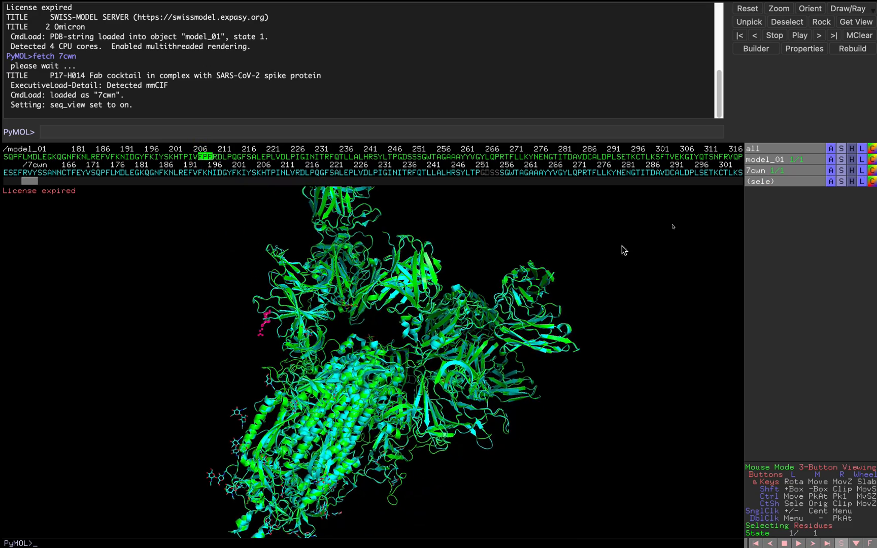
pyautogui.click(840, 182)
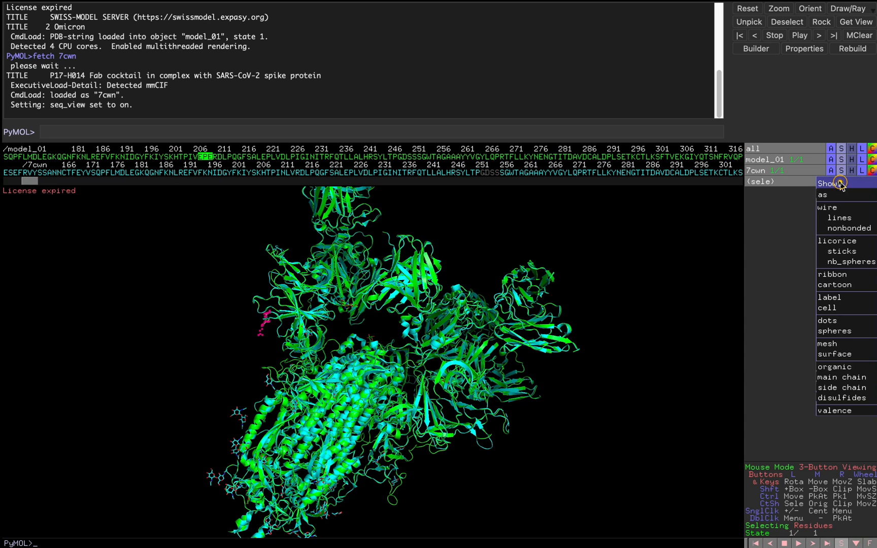
pyautogui.click(833, 331)
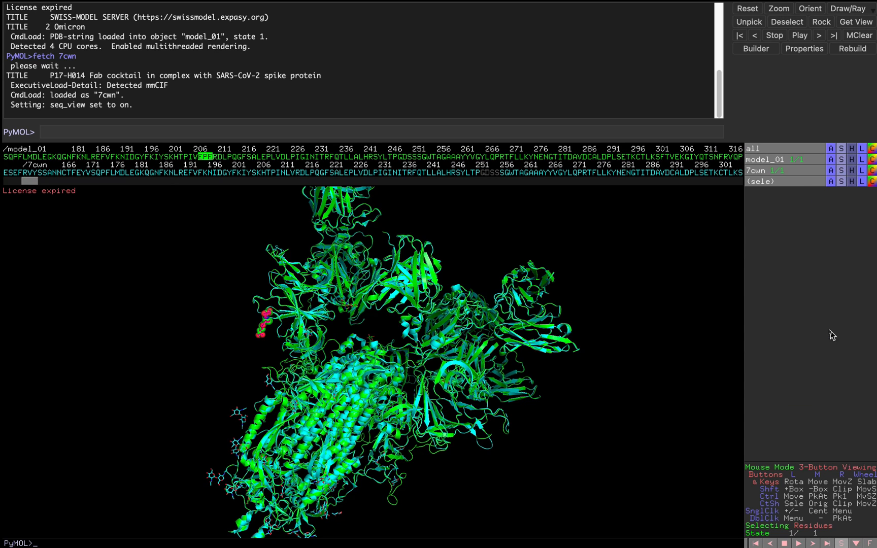
# Center and zoom on the EPE sphere residues, then pull back and rotate among the overlaid chains
pyautogui.click(832, 182)
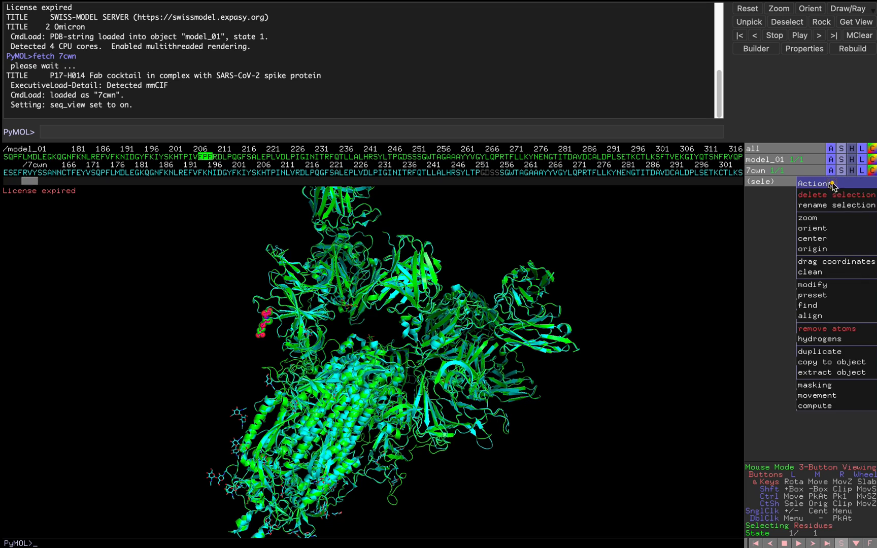
pyautogui.click(825, 239)
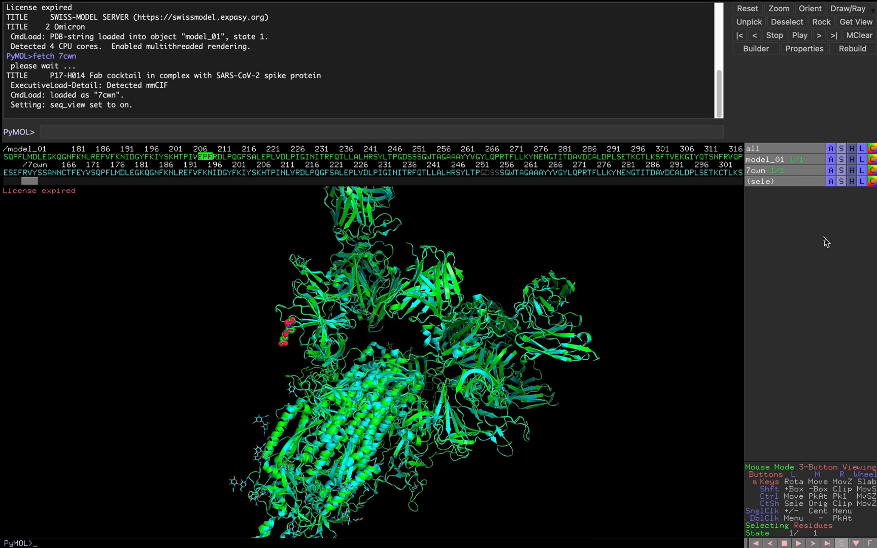
pyautogui.click(830, 183)
pyautogui.click(819, 222)
pyautogui.click(572, 391)
pyautogui.moveTo(572, 391); pyautogui.dragTo(563, 251, button='right')
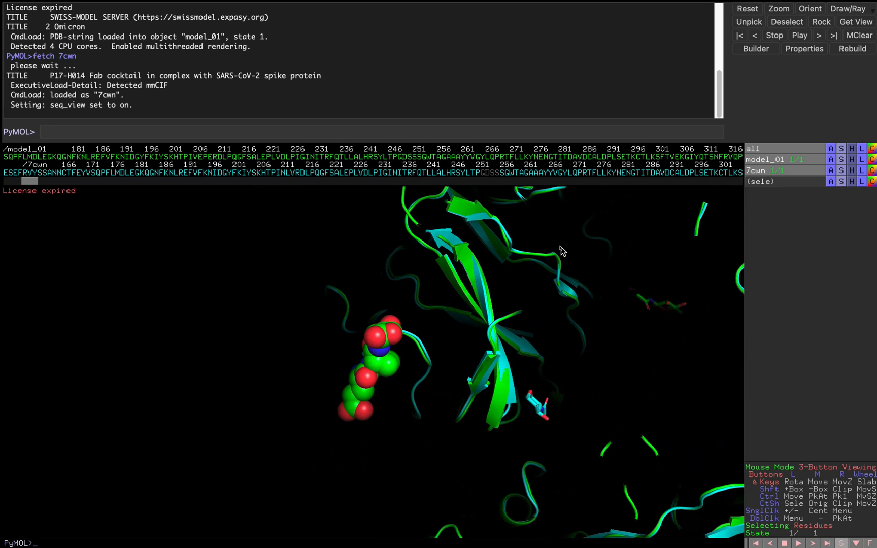
pyautogui.scroll(8, 510, 290)
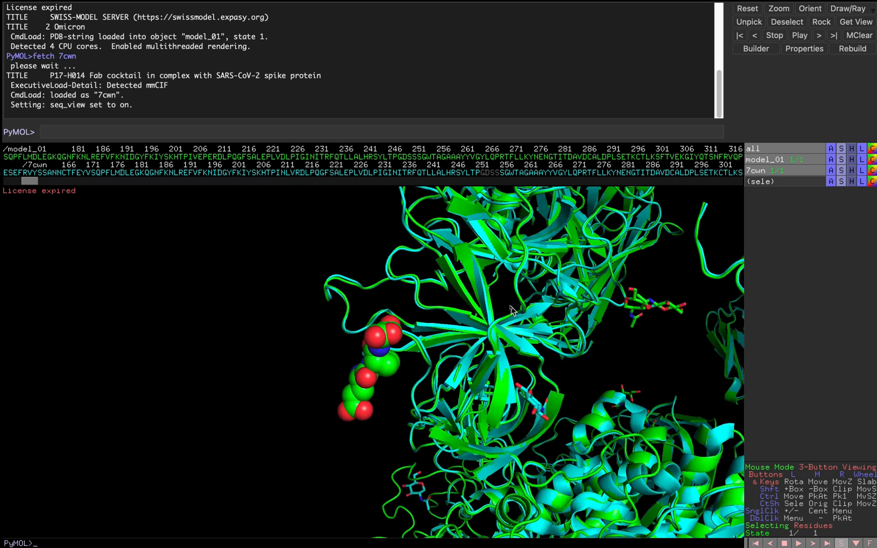
pyautogui.moveTo(512, 310); pyautogui.dragTo(407, 342)
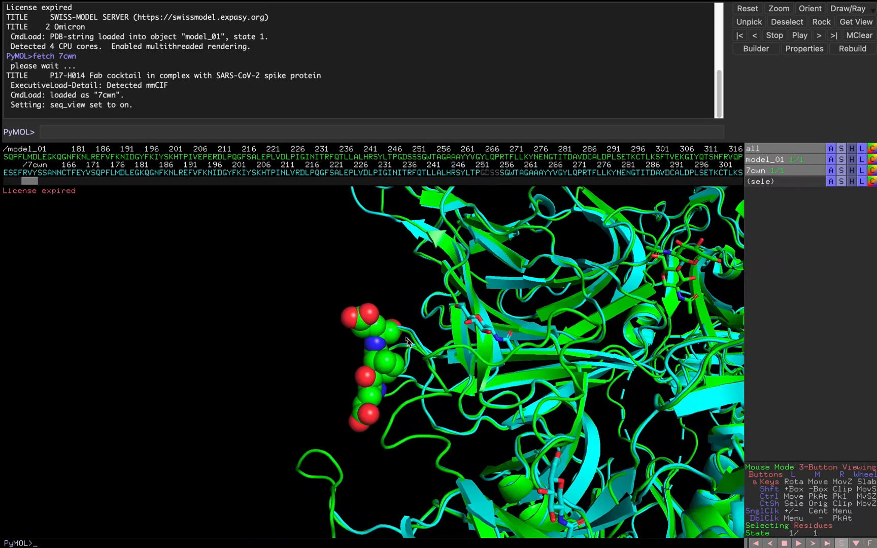
pyautogui.click(851, 183)
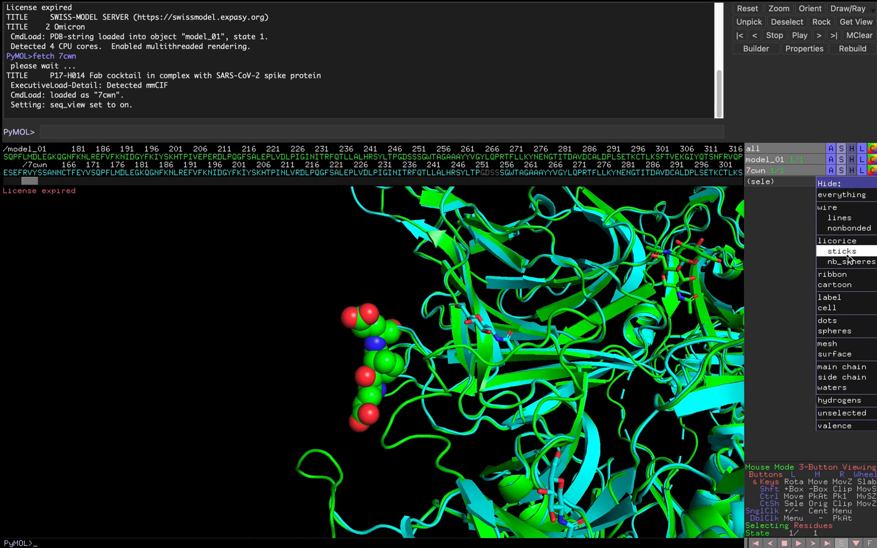
# Replace the sphere display of the EPE residues with sticks
pyautogui.click(856, 335)
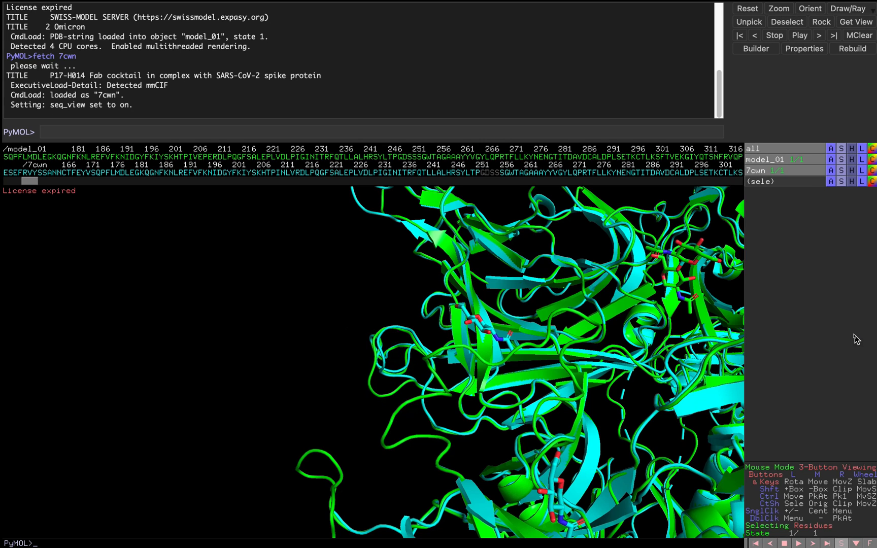
pyautogui.click(845, 183)
pyautogui.click(847, 252)
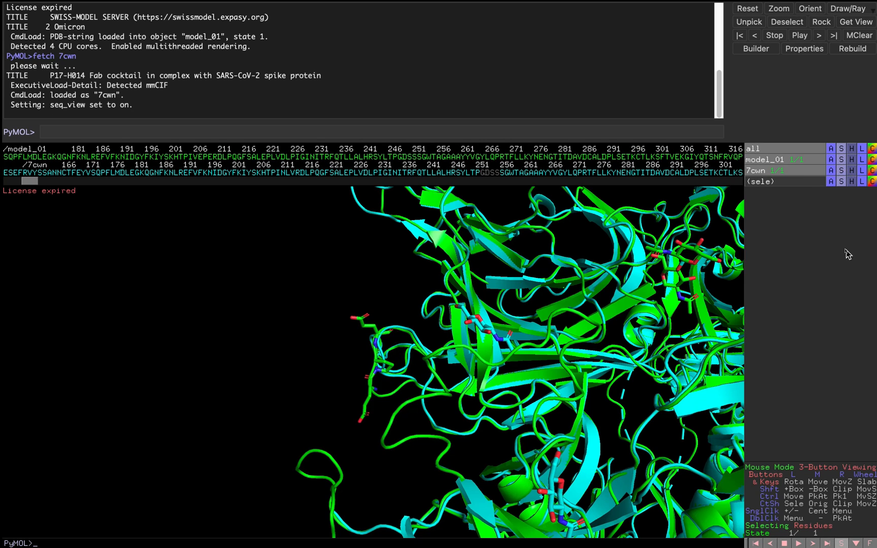
# Rotate and zoom in on the stick residues where green model_01 overlays the cyan 7cwn loop
pyautogui.moveTo(479, 326); pyautogui.dragTo(469, 348)
pyautogui.moveTo(469, 347); pyautogui.dragTo(469, 447, button='right')
pyautogui.moveTo(446, 380); pyautogui.dragTo(426, 389)
pyautogui.moveTo(497, 324); pyautogui.dragTo(517, 369, button='right')
pyautogui.moveTo(434, 343); pyautogui.dragTo(507, 352)
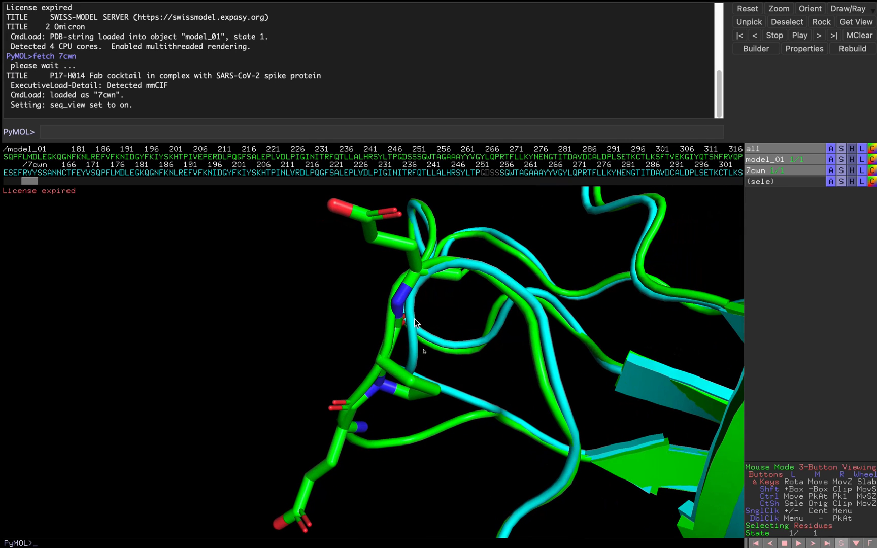
# Hide the EPE residues' sticks to compare the bare loop, then show the sticks again
pyautogui.click(852, 182)
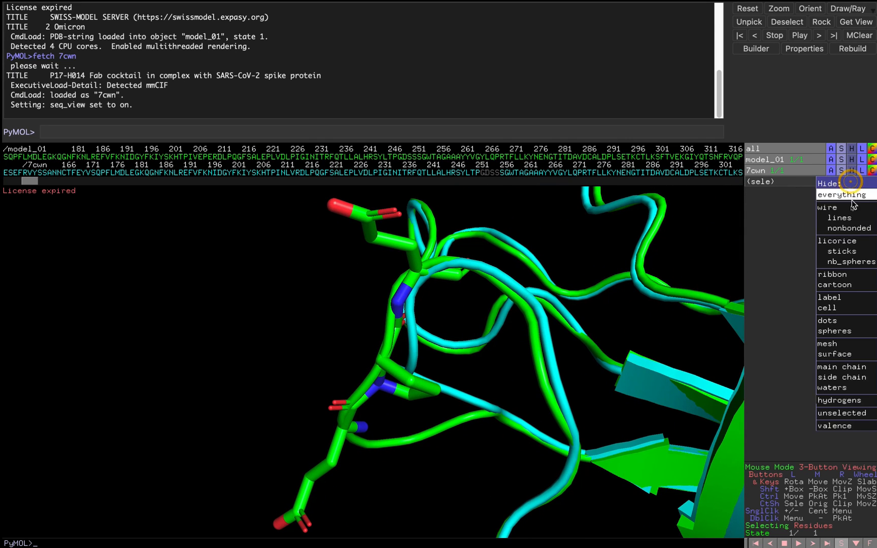
pyautogui.click(846, 251)
pyautogui.moveTo(567, 329); pyautogui.dragTo(521, 347)
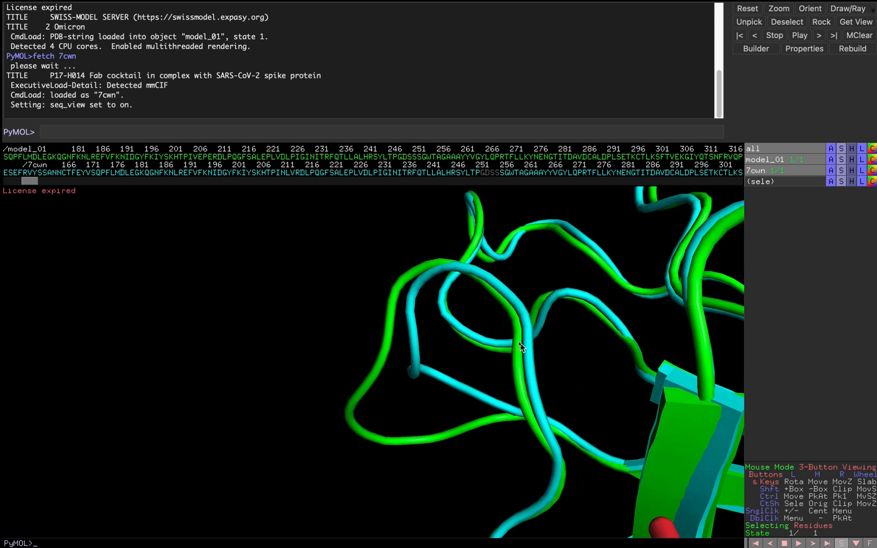
pyautogui.click(853, 186)
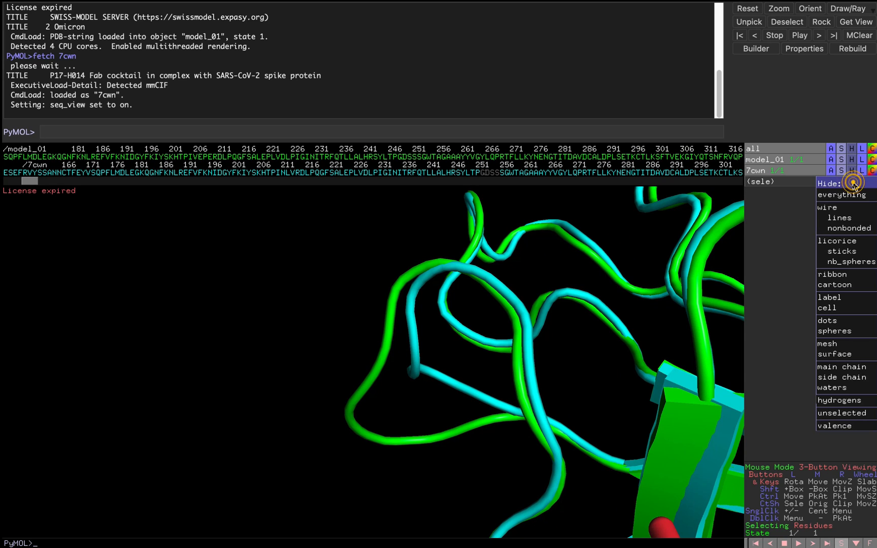
pyautogui.click(850, 258)
pyautogui.click(842, 181)
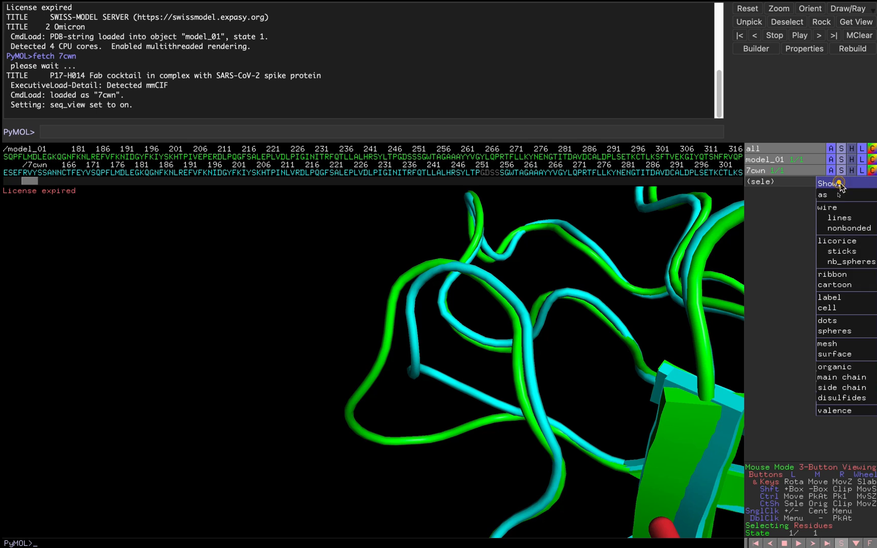
pyautogui.click(846, 255)
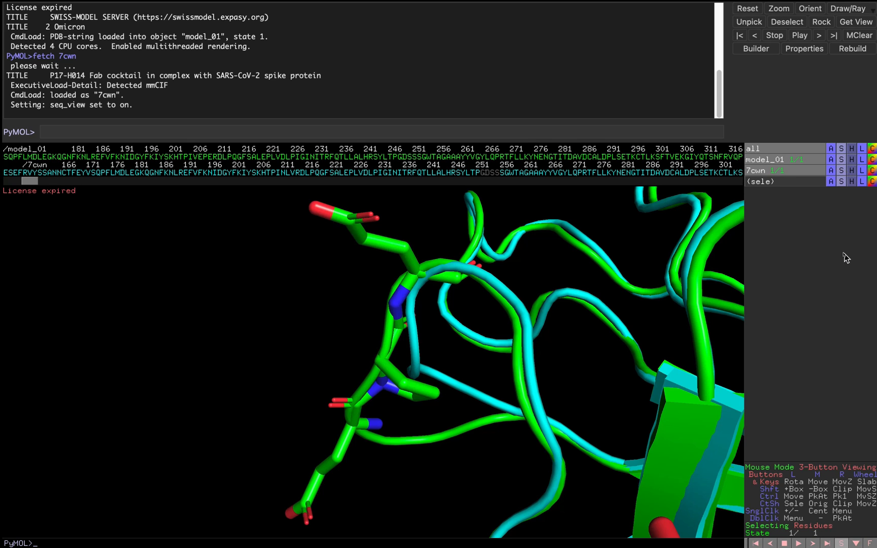
# Zoom out and turn the view to the wider superposed spike–Fab complex
pyautogui.moveTo(573, 348); pyautogui.dragTo(581, 177, button='right')
pyautogui.moveTo(728, 337); pyautogui.dragTo(627, 316)
pyautogui.moveTo(630, 338); pyautogui.dragTo(614, 240, button='right')
pyautogui.moveTo(617, 245); pyautogui.dragTo(497, 401)
pyautogui.moveTo(378, 426); pyautogui.dragTo(593, 423)
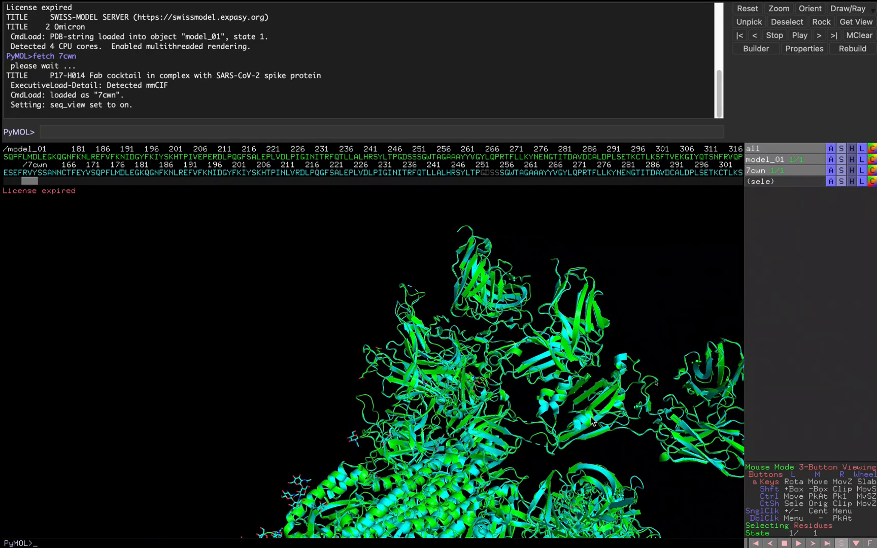
# Rotate, slide and zoom out until the whole model_01/7cwn spike trimer fills the view
pyautogui.moveTo(732, 427); pyautogui.dragTo(607, 300)
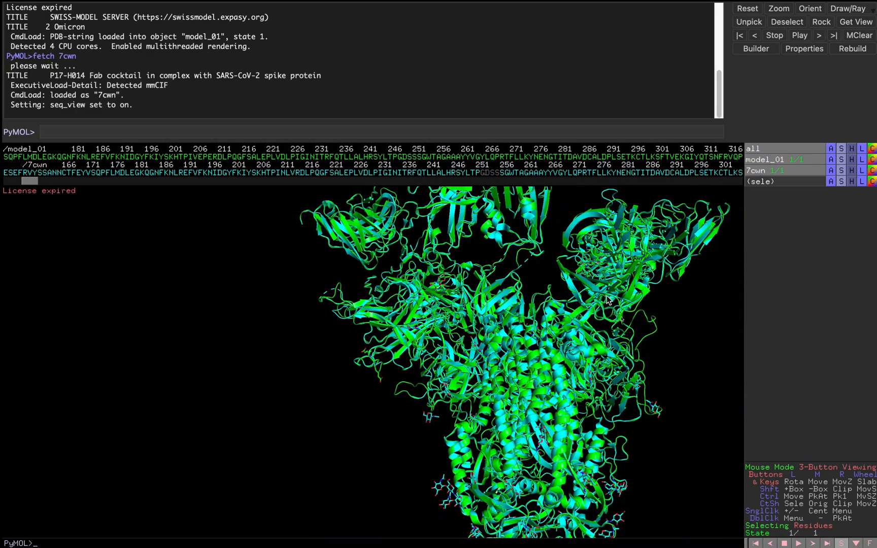
pyautogui.moveTo(530, 266); pyautogui.dragTo(294, 288, button='middle')
pyautogui.moveTo(375, 395); pyautogui.dragTo(358, 263)
pyautogui.moveTo(315, 250); pyautogui.dragTo(341, 197)
pyautogui.moveTo(449, 298); pyautogui.dragTo(346, 361)
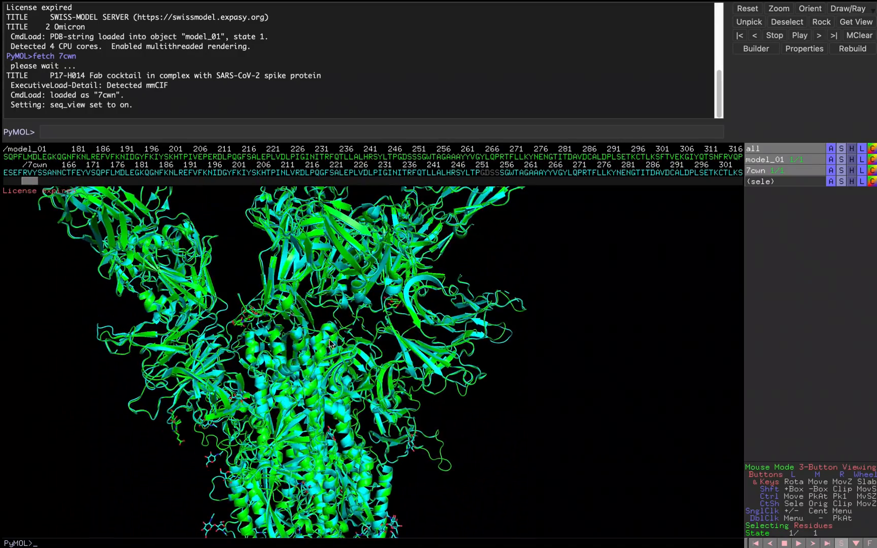
pyautogui.moveTo(354, 359)
pyautogui.mouseDown(button='right')
pyautogui.moveTo(351, 286)
pyautogui.moveTo(346, 298)
pyautogui.mouseUp(button='right')
pyautogui.moveTo(346, 298)
pyautogui.mouseDown()
pyautogui.moveTo(357, 301)
pyautogui.moveTo(423, 215)
pyautogui.mouseUp()
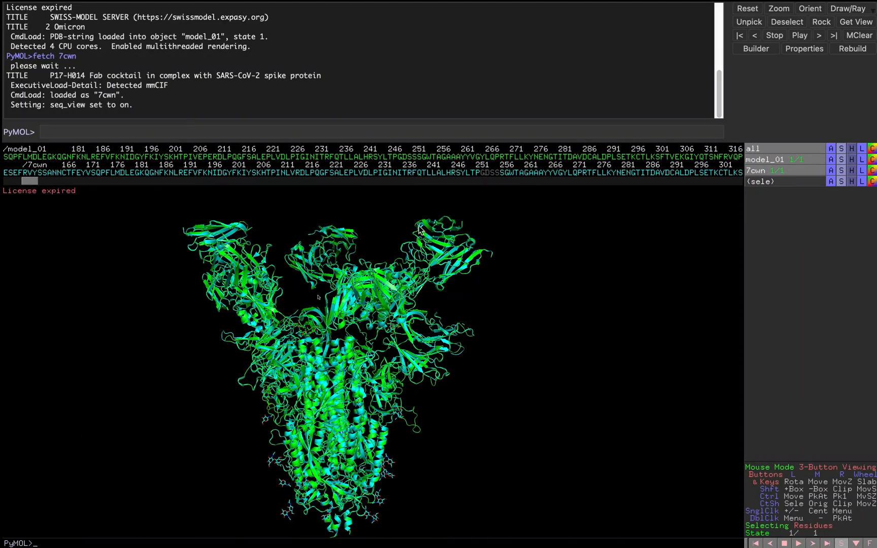
pyautogui.moveTo(269, 385)
pyautogui.mouseDown()
pyautogui.moveTo(264, 379)
pyautogui.moveTo(453, 413)
pyautogui.moveTo(358, 401)
pyautogui.moveTo(259, 402)
pyautogui.mouseUp()
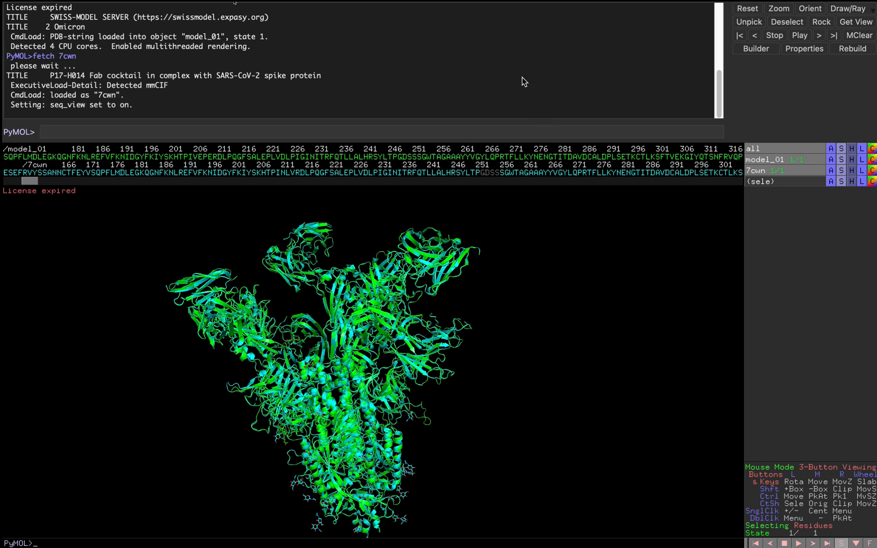
pyautogui.moveTo(45, 2)
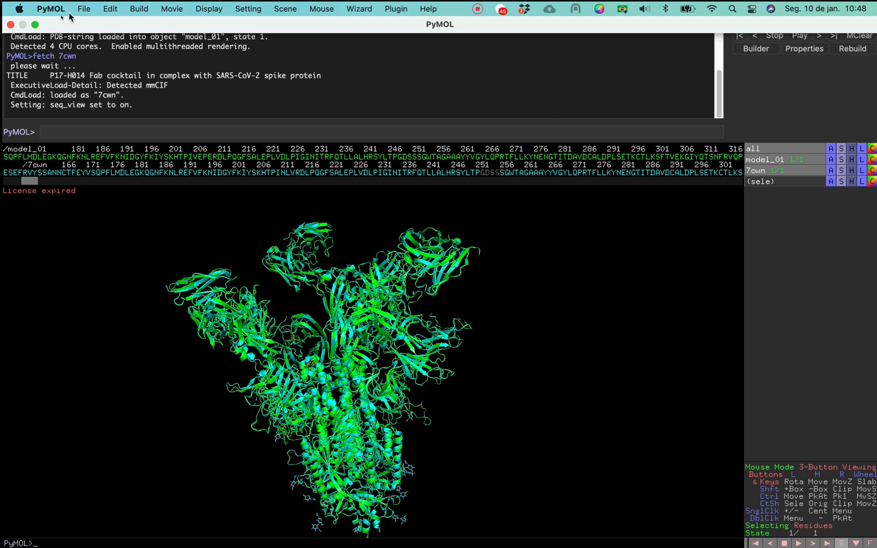
# Take PyMOL out of full screen and bring the mutations.txt editor alongside it
pyautogui.click(36, 25)
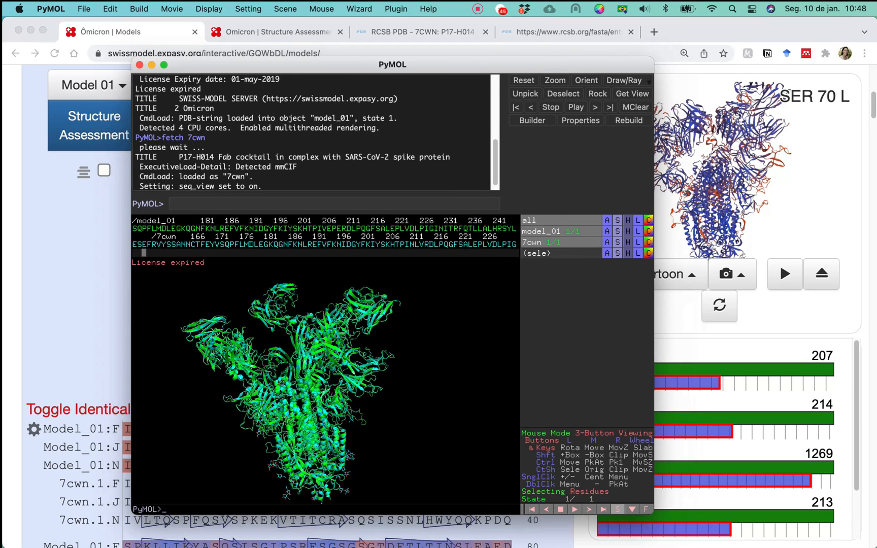
pyautogui.moveTo(1, 96); pyautogui.dragTo(788, 74)
pyautogui.click(504, 203)
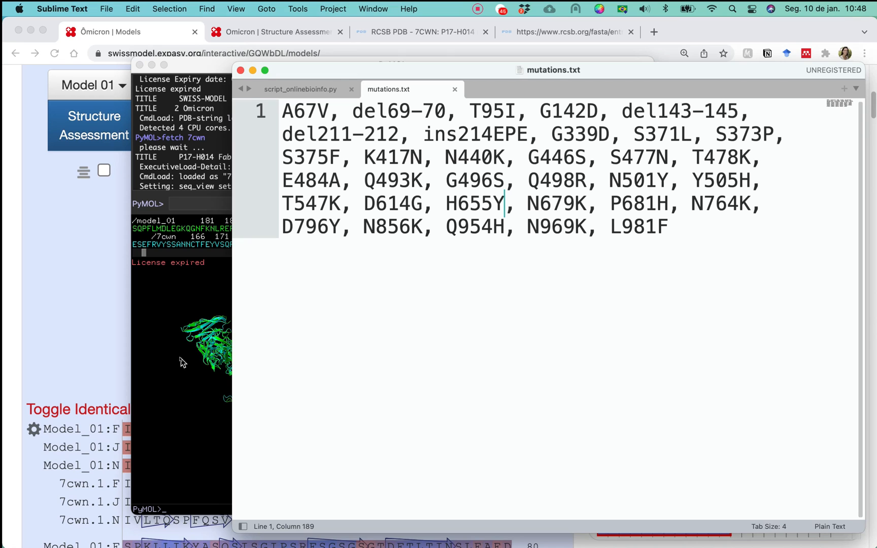
# Highlight the first mutation, A67V, on line 1 of mutations.txt, then return to PyMOL
pyautogui.click(306, 113)
pyautogui.moveTo(293, 111); pyautogui.dragTo(285, 111)
pyautogui.tripleClick(287, 111)
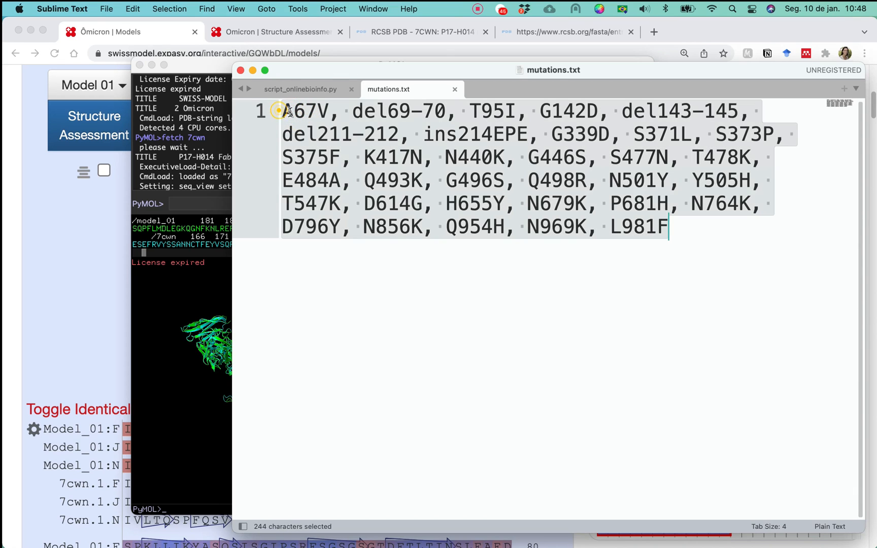
pyautogui.click(300, 113)
pyautogui.moveTo(288, 111); pyautogui.dragTo(324, 111)
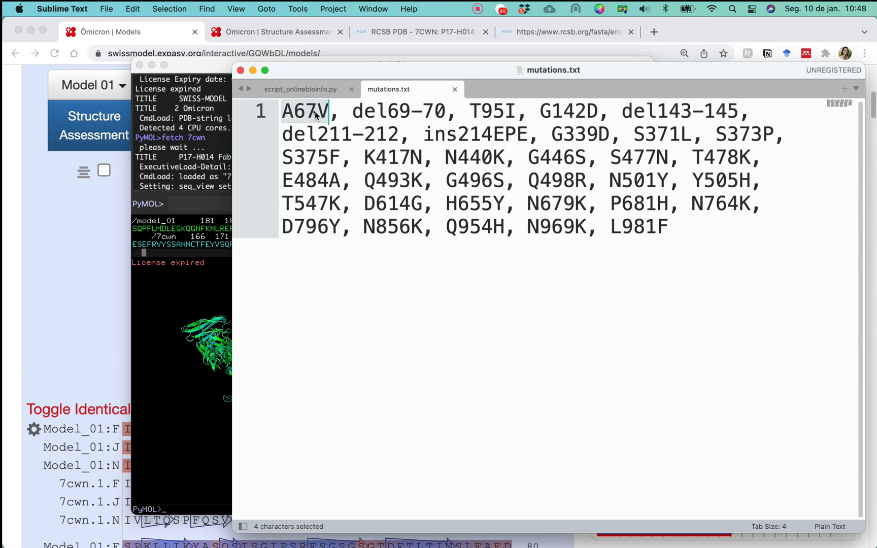
pyautogui.click(206, 270)
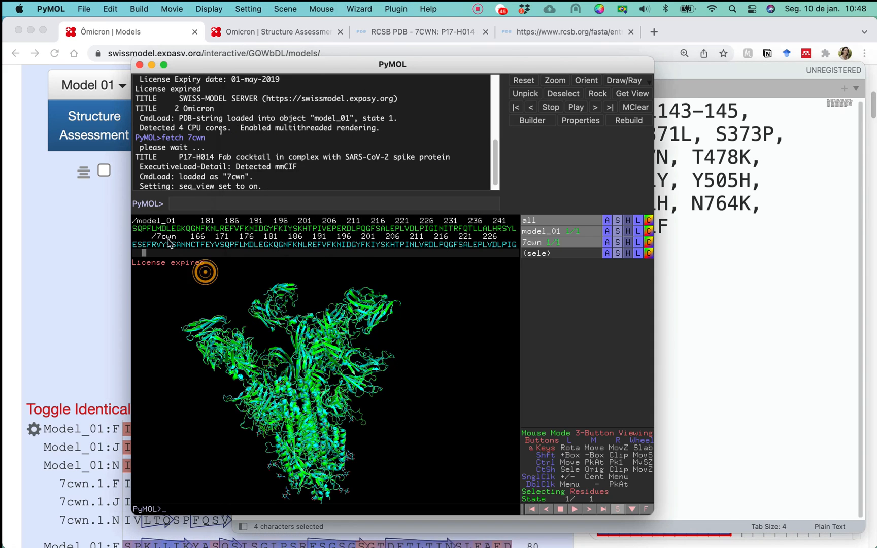
# Maximize PyMOL, scroll the sequence viewer to the start, and find a selected 7cwn residue on the spike
pyautogui.doubleClick(311, 65)
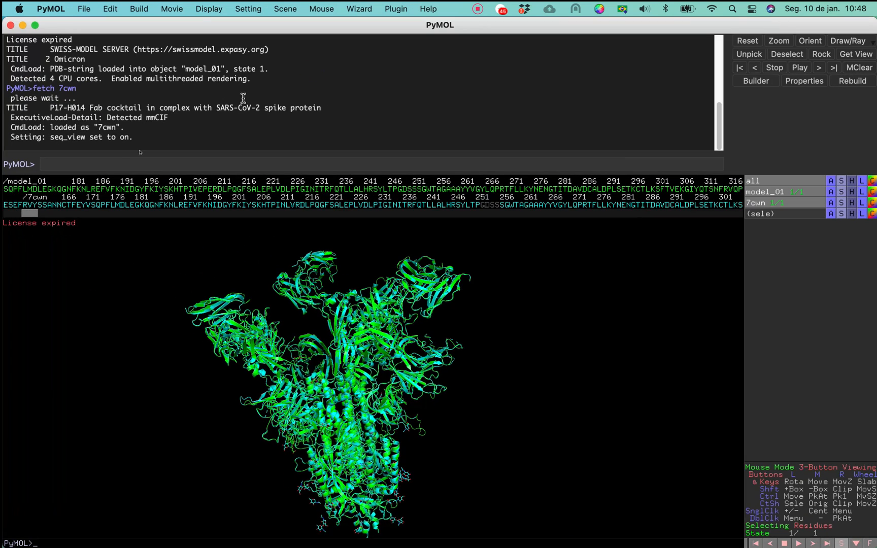
pyautogui.moveTo(32, 218); pyautogui.dragTo(11, 217)
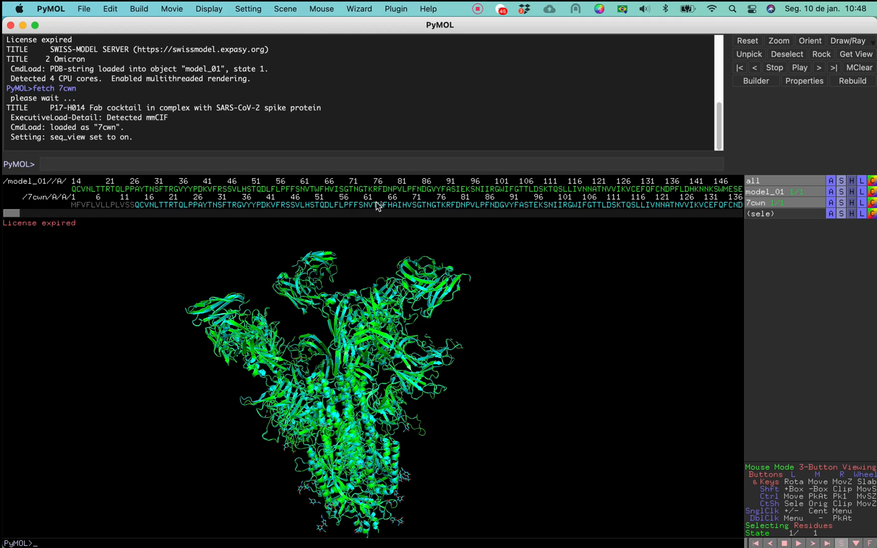
pyautogui.click(395, 204)
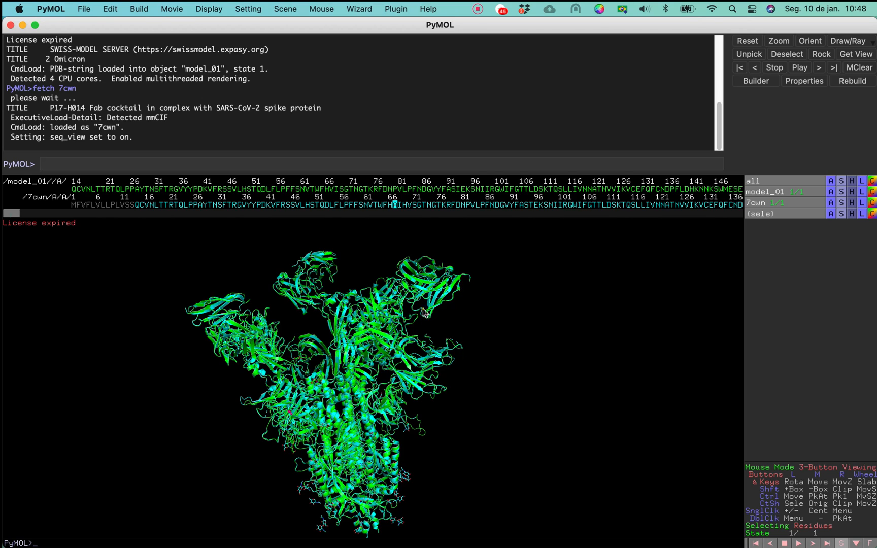
pyautogui.moveTo(425, 313); pyautogui.dragTo(445, 304)
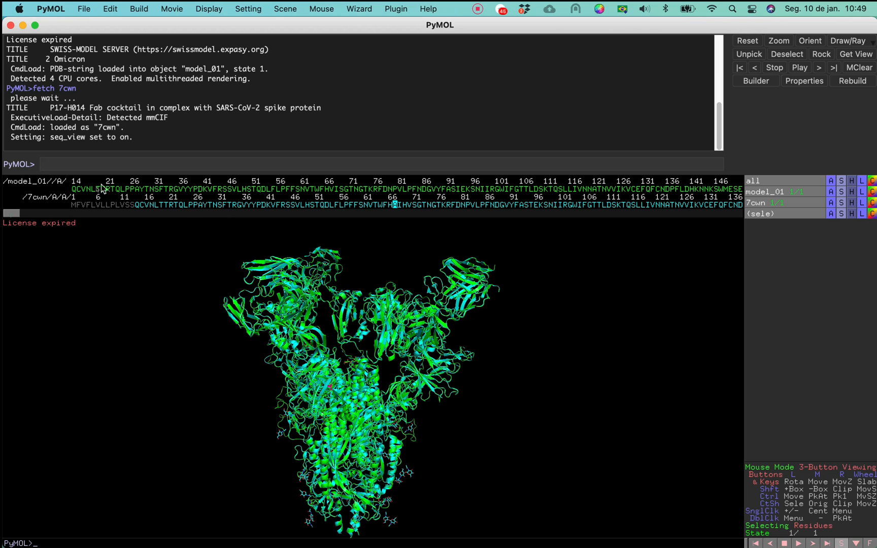
# Select the leading Q and C residues in both the 7cwn and model_01 sequences, then clear the selection
pyautogui.moveTo(74, 207); pyautogui.dragTo(133, 216)
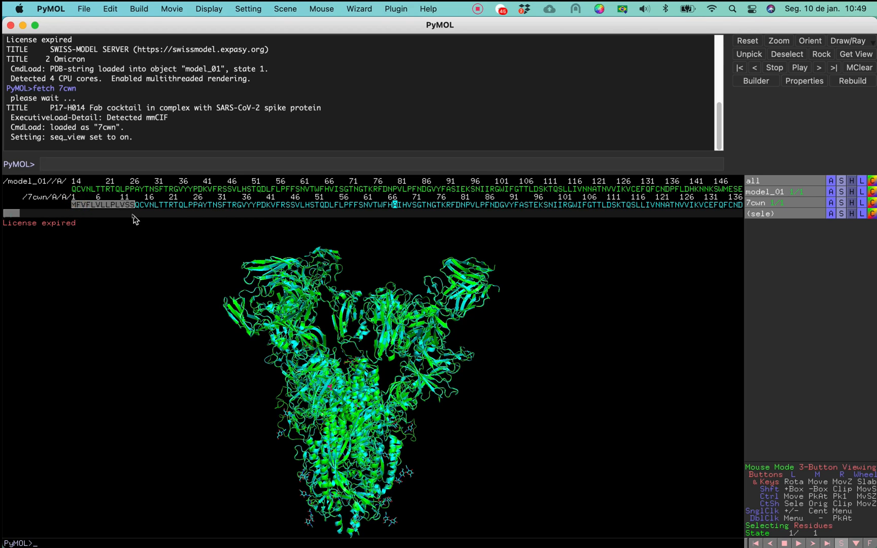
pyautogui.click(138, 243)
pyautogui.click(137, 205)
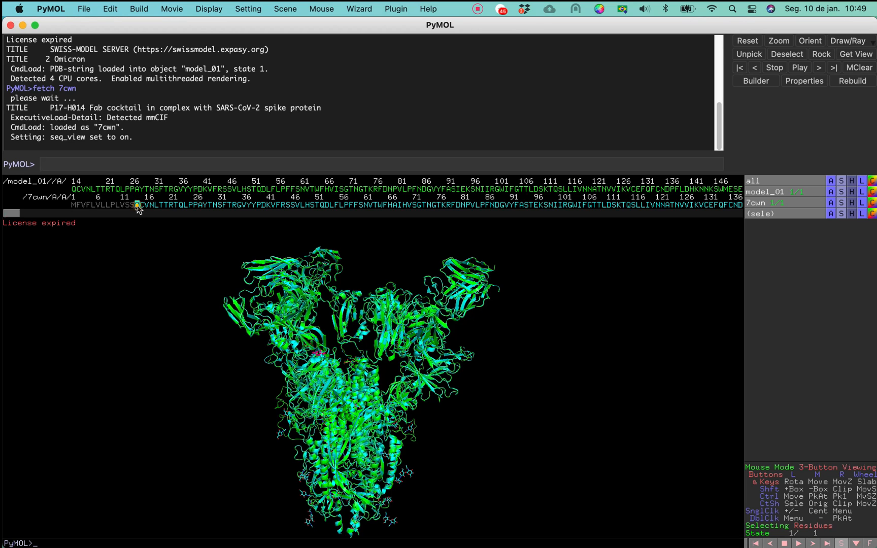
pyautogui.click(74, 189)
pyautogui.click(142, 205)
pyautogui.click(78, 189)
pyautogui.click(482, 406)
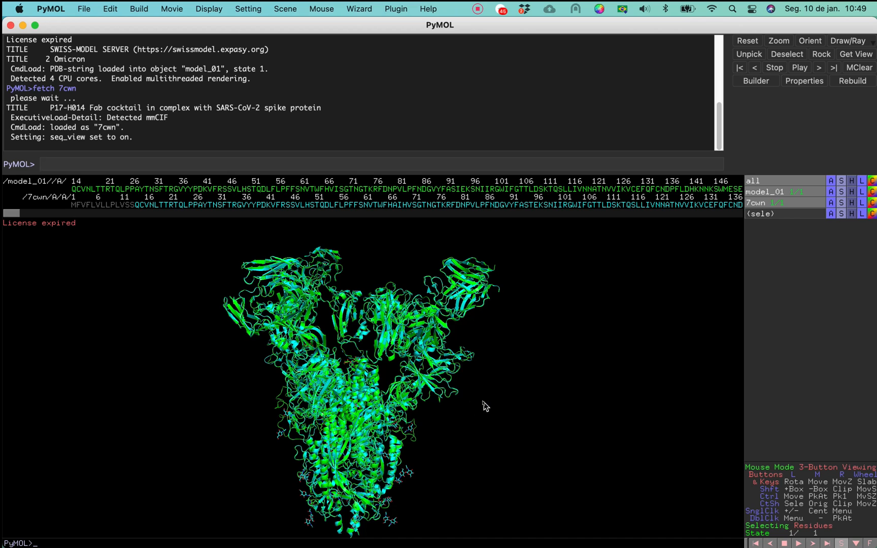
# Rotate and zoom the superposed spike to show its vertical helices
pyautogui.moveTo(473, 340)
pyautogui.mouseDown()
pyautogui.moveTo(459, 318)
pyautogui.moveTo(489, 337)
pyautogui.moveTo(470, 336)
pyautogui.mouseUp()
pyautogui.moveTo(448, 460); pyautogui.dragTo(457, 386, button='right')
pyautogui.moveTo(457, 386); pyautogui.dragTo(425, 341)
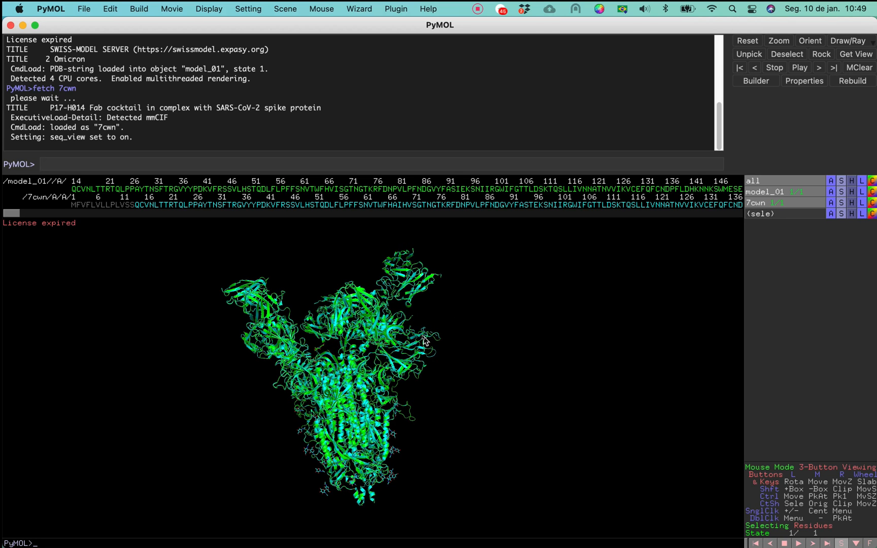
pyautogui.moveTo(423, 336); pyautogui.dragTo(437, 301)
pyautogui.moveTo(437, 301); pyautogui.dragTo(439, 322, button='right')
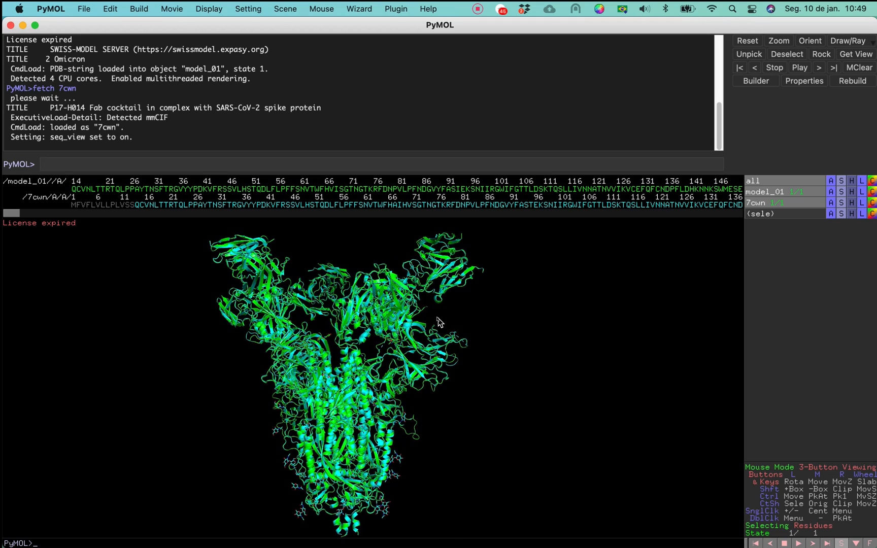
pyautogui.moveTo(361, 385); pyautogui.dragTo(368, 366)
pyautogui.moveTo(426, 504); pyautogui.dragTo(417, 516)
pyautogui.moveTo(430, 500); pyautogui.dragTo(439, 481, button='right')
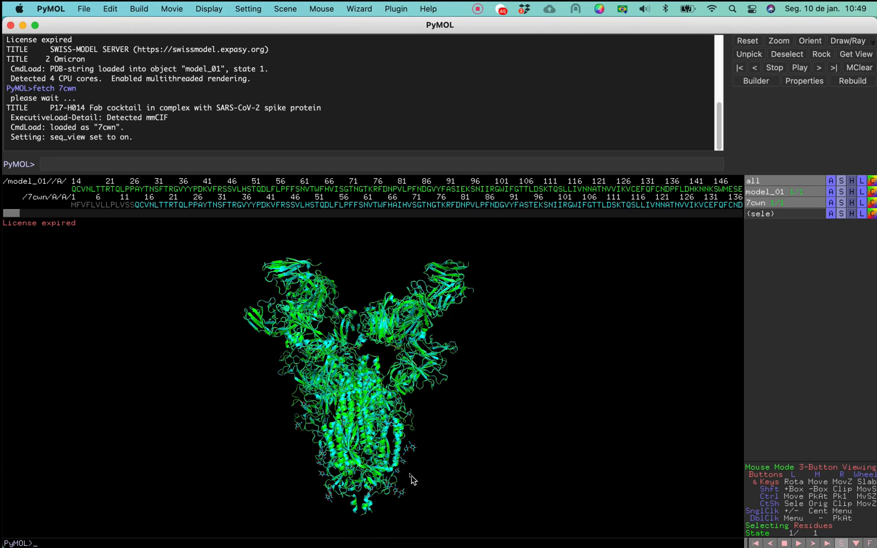
# Minimize PyMOL and scroll up the SWISS-MODEL Ômicron Model Results page in Chrome
pyautogui.click(23, 26)
pyautogui.click(97, 196)
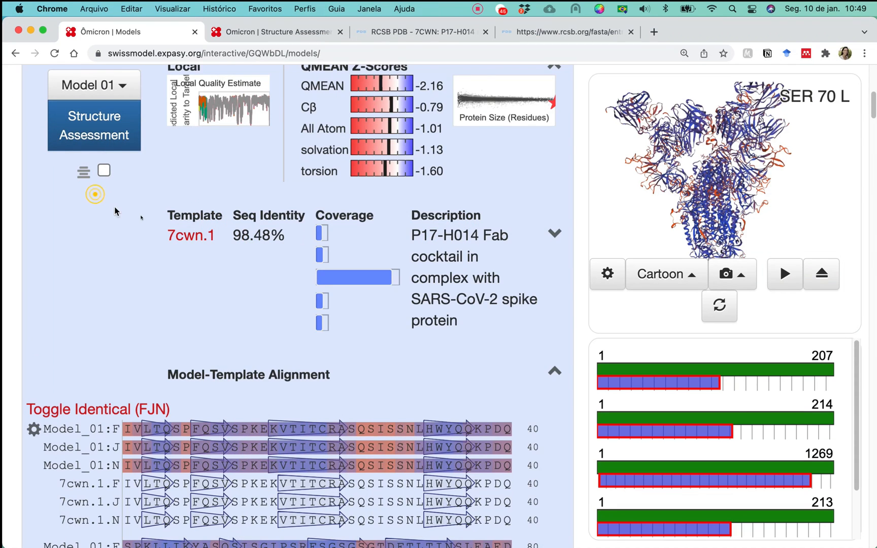
pyautogui.scroll(3, 195, 241)
pyautogui.scroll(5, 195, 242)
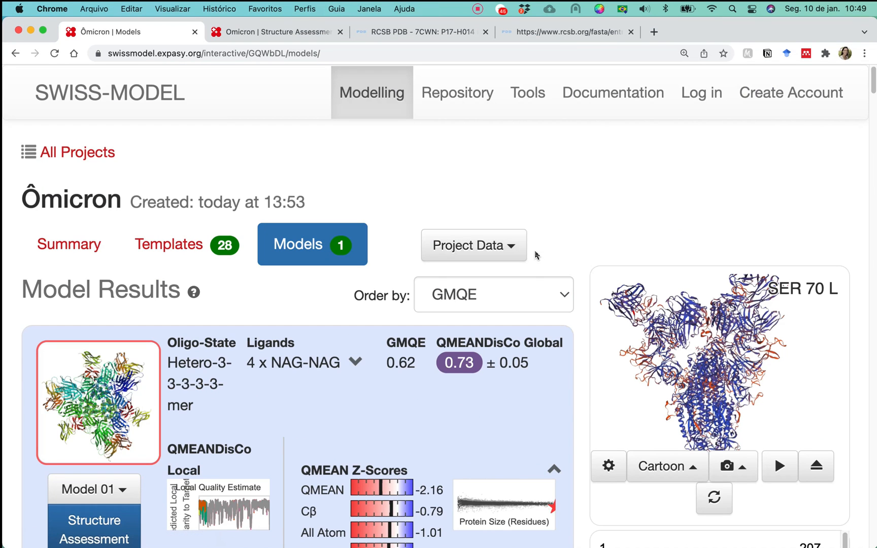